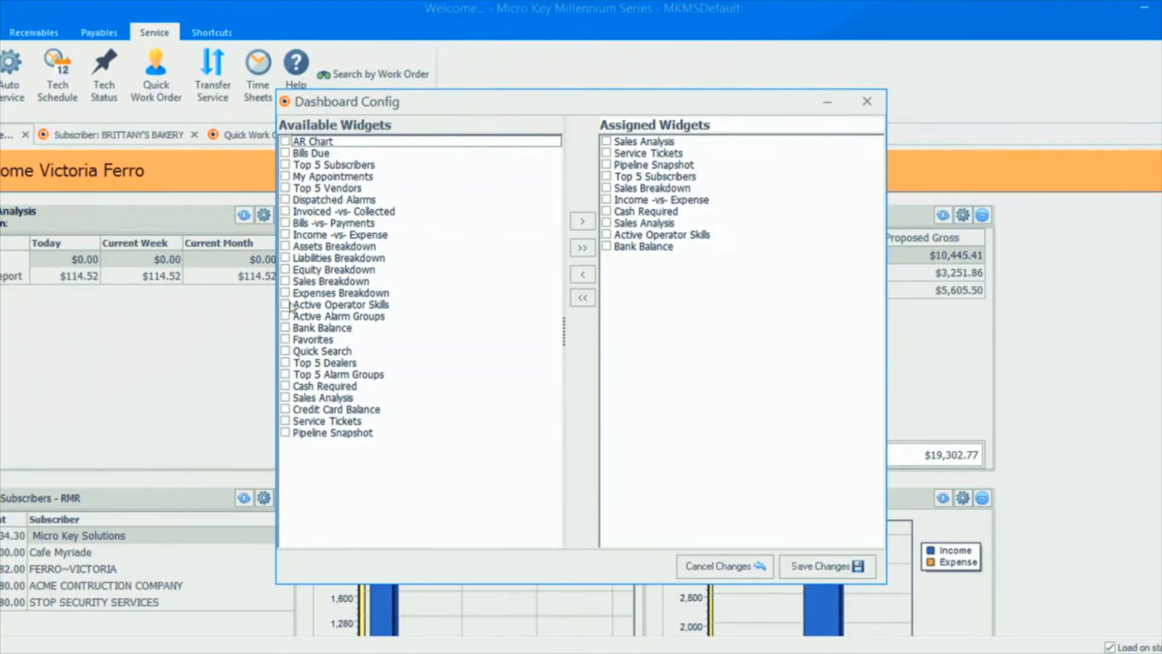
# Try to assign the Bills -vs- Payments widget to the dashboard, and close the dashboard configuration without saving.
pyautogui.click(298, 224)
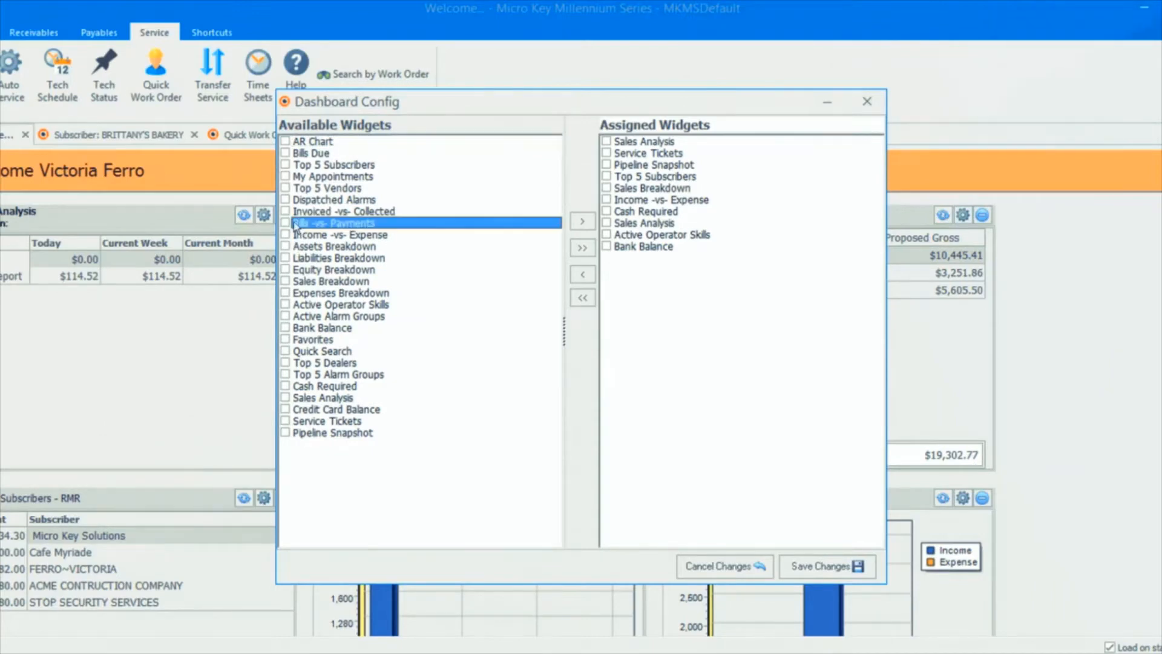
pyautogui.click(582, 220)
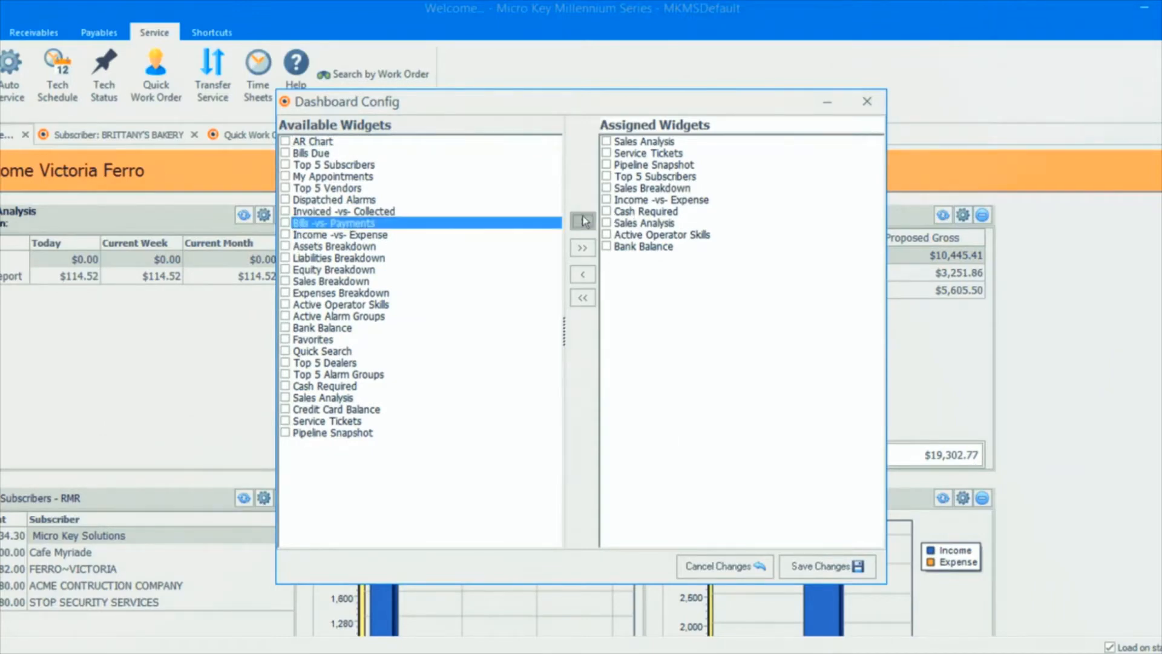
pyautogui.click(867, 101)
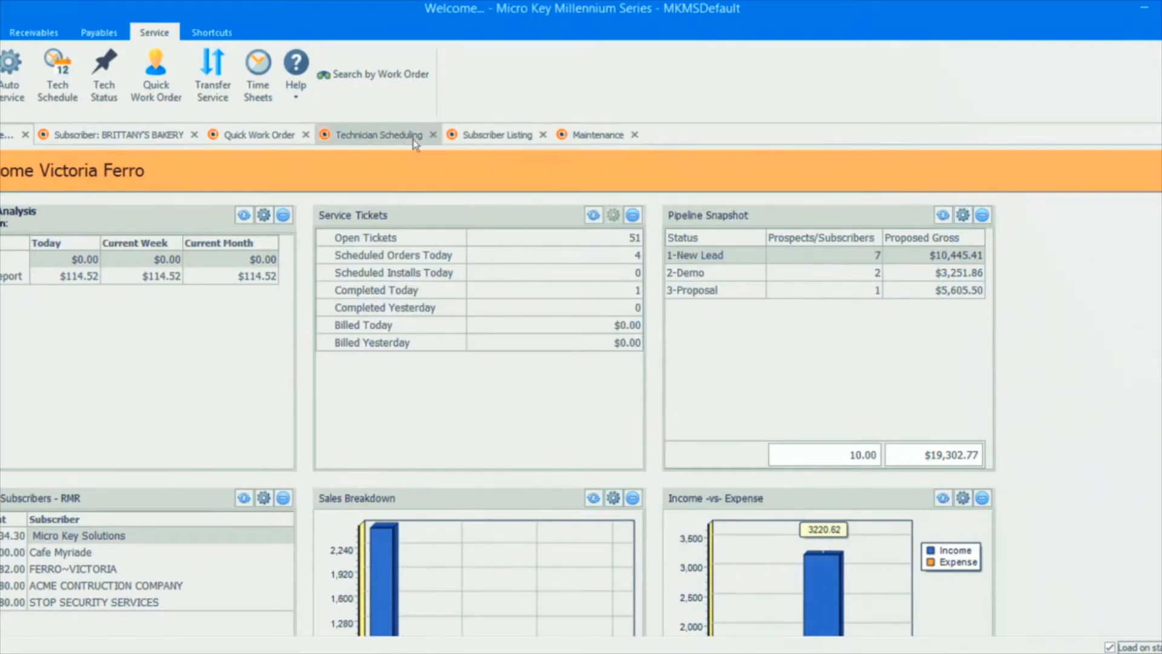
# View the subscriber listing, and open the Recurring Revenue record of the subscriber BRITTANY'S BAKERY.
pyautogui.click(483, 134)
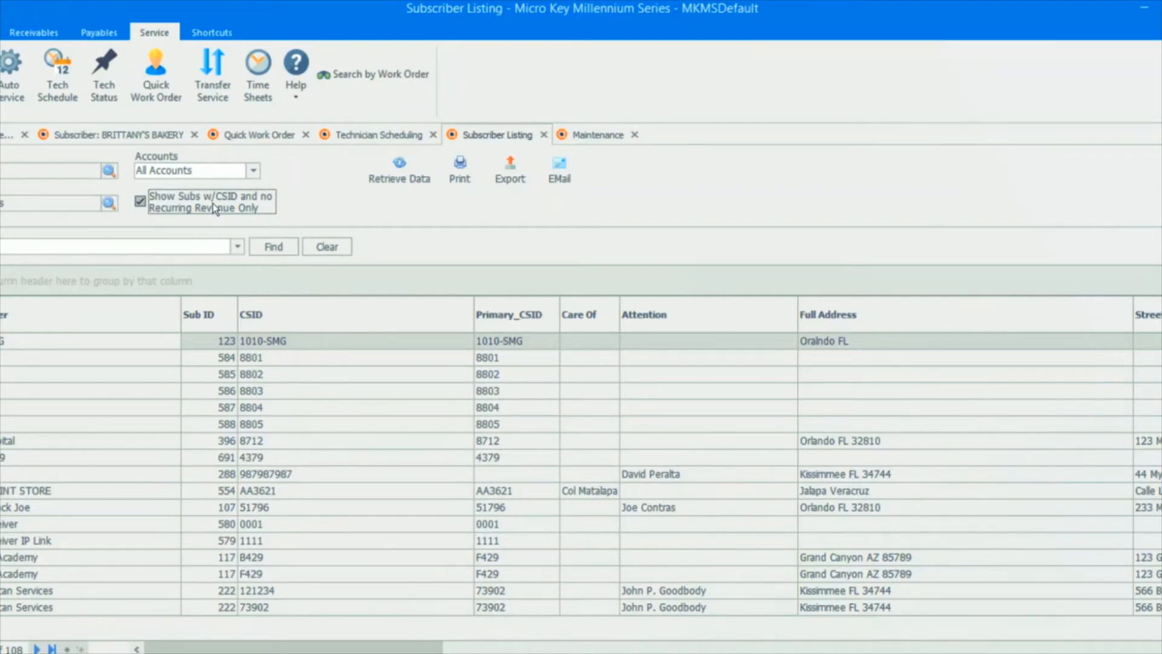
pyautogui.click(102, 135)
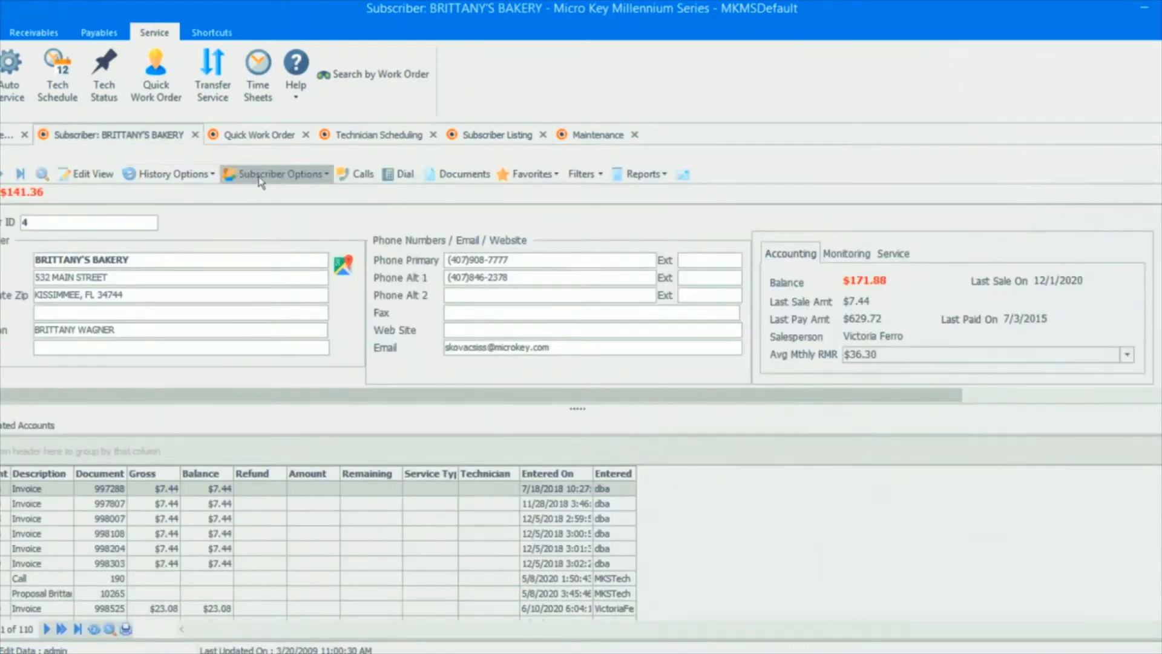
pyautogui.click(259, 176)
pyautogui.moveTo(266, 230)
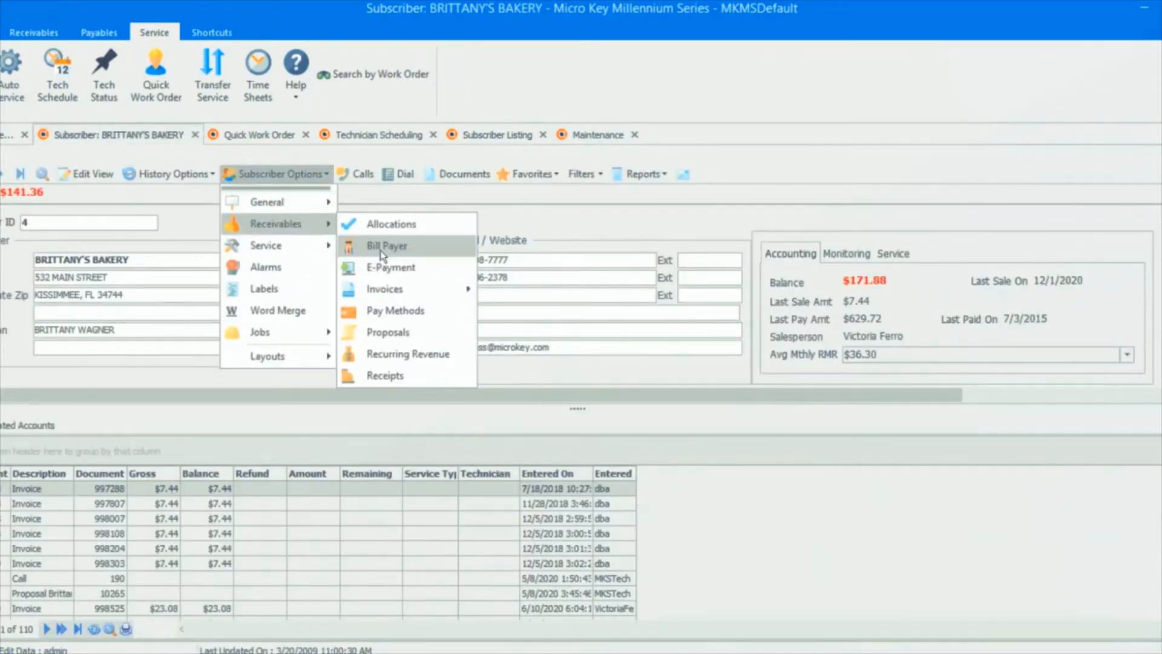
pyautogui.click(409, 353)
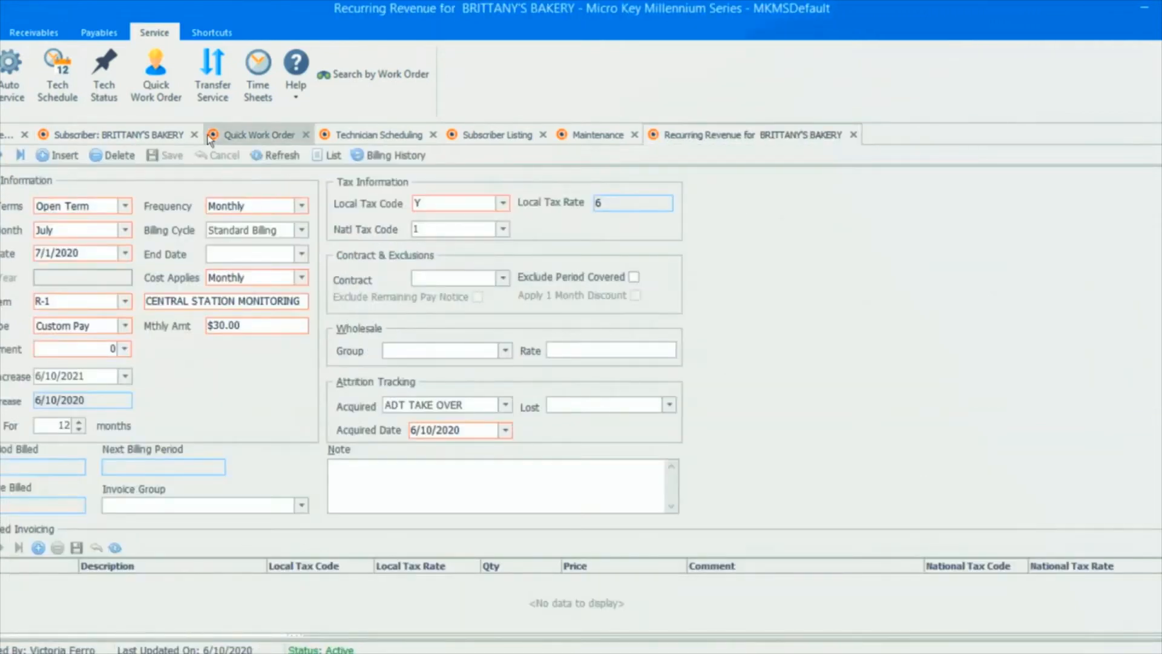
# Insert a monthly recurring revenue record with sale item R-1, CENTRAL STATION MONITORING, and a monthly amount of $30.00.
pyautogui.click(67, 155)
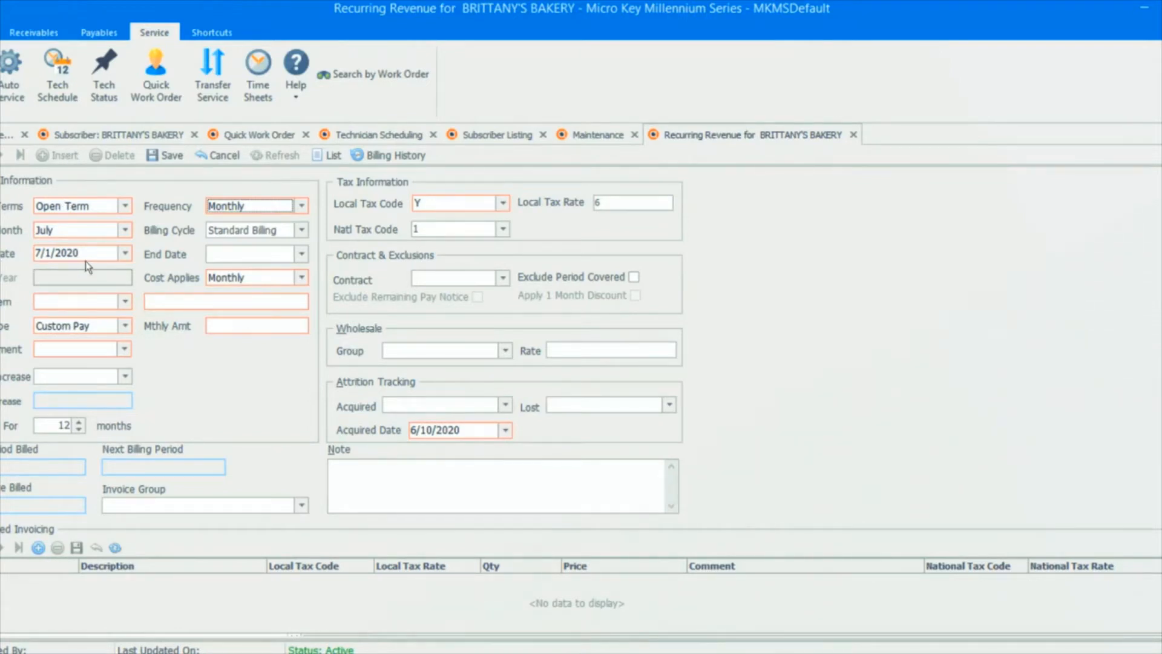
pyautogui.click(300, 207)
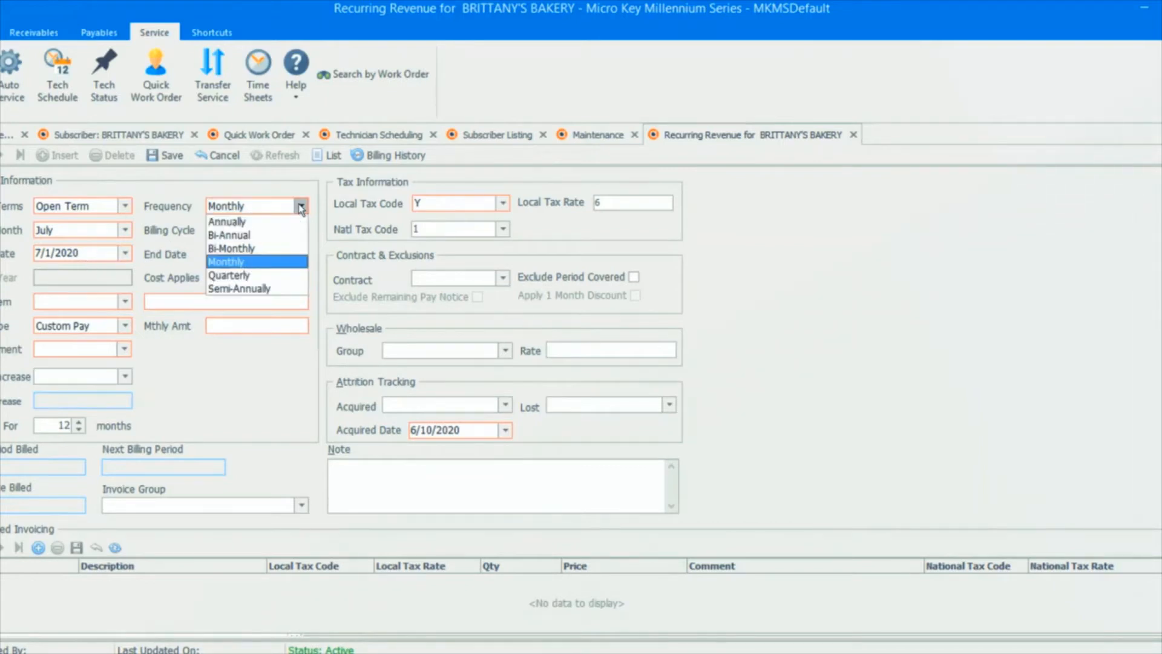
pyautogui.click(300, 206)
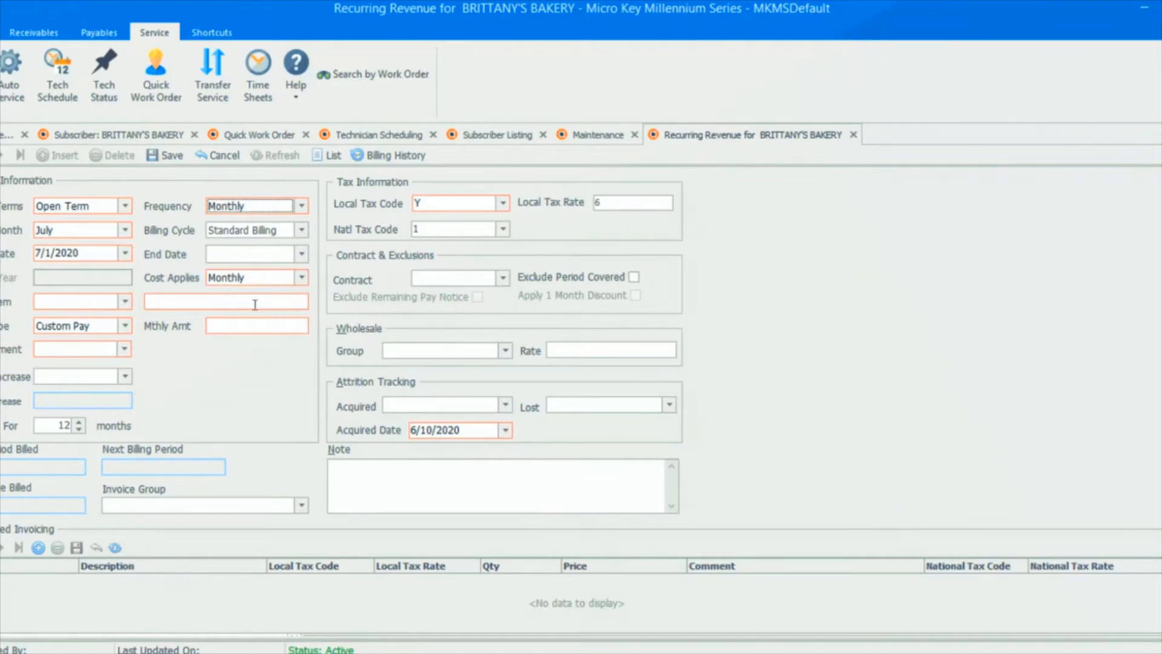
pyautogui.click(127, 304)
pyautogui.click(125, 304)
pyautogui.click(118, 333)
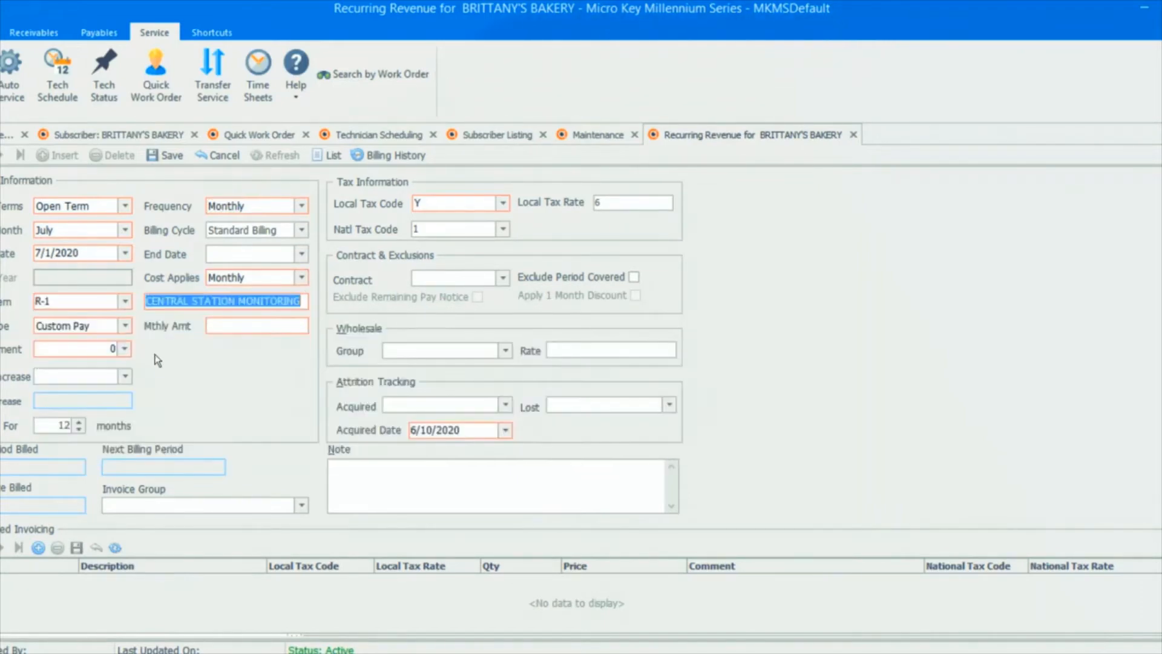
pyautogui.click(238, 328)
pyautogui.write('3')
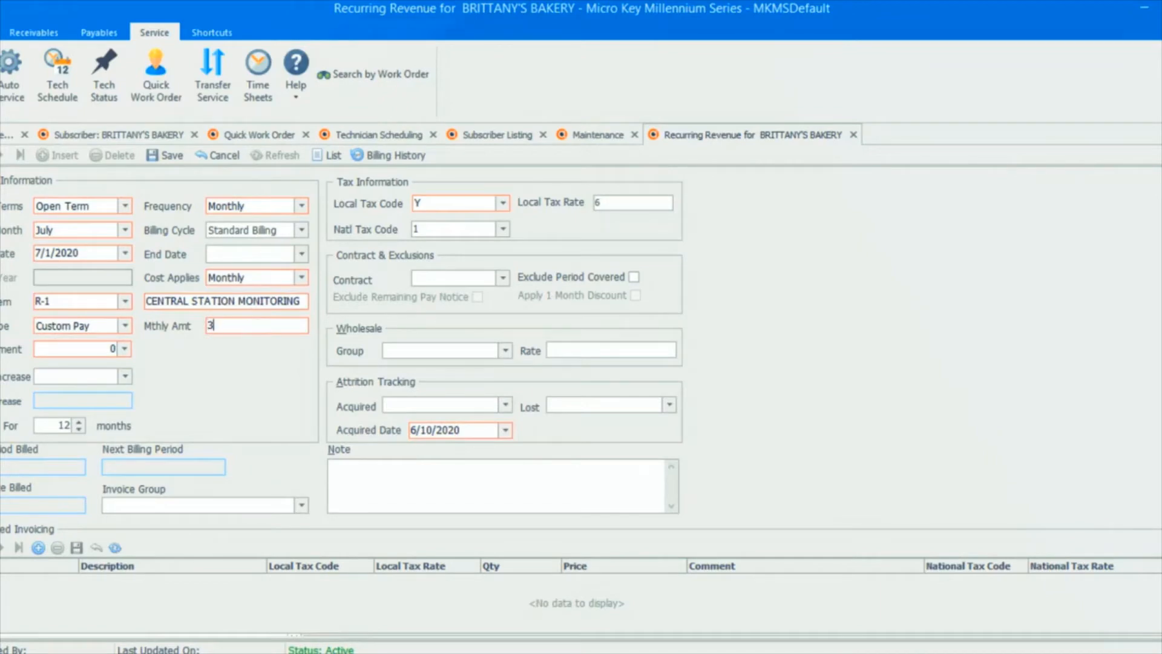
pyautogui.write('0.00')
# Set the attrition tracking Acquired value to Referral and save the recurring revenue record.
pyautogui.click(502, 406)
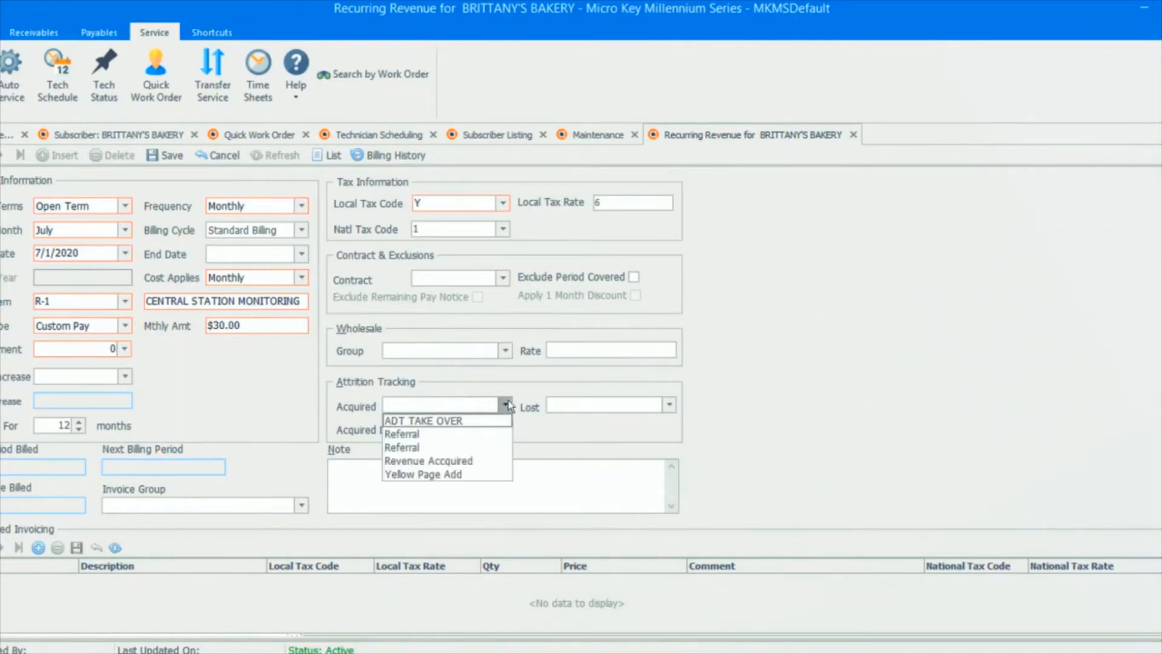
pyautogui.click(482, 434)
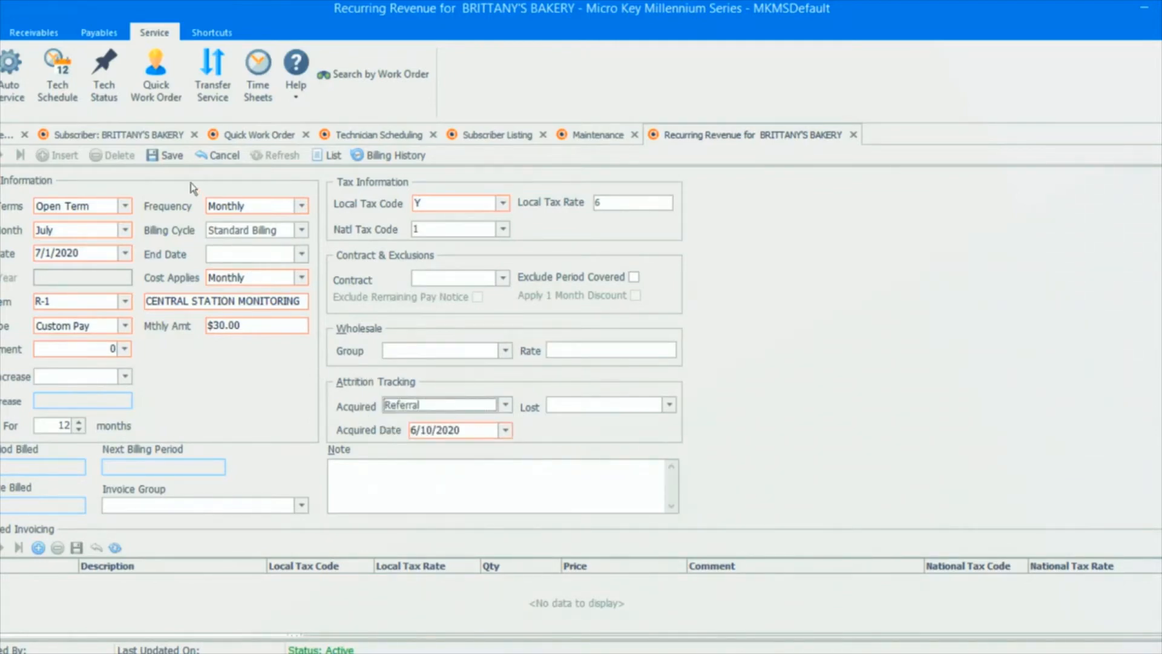
pyautogui.click(165, 154)
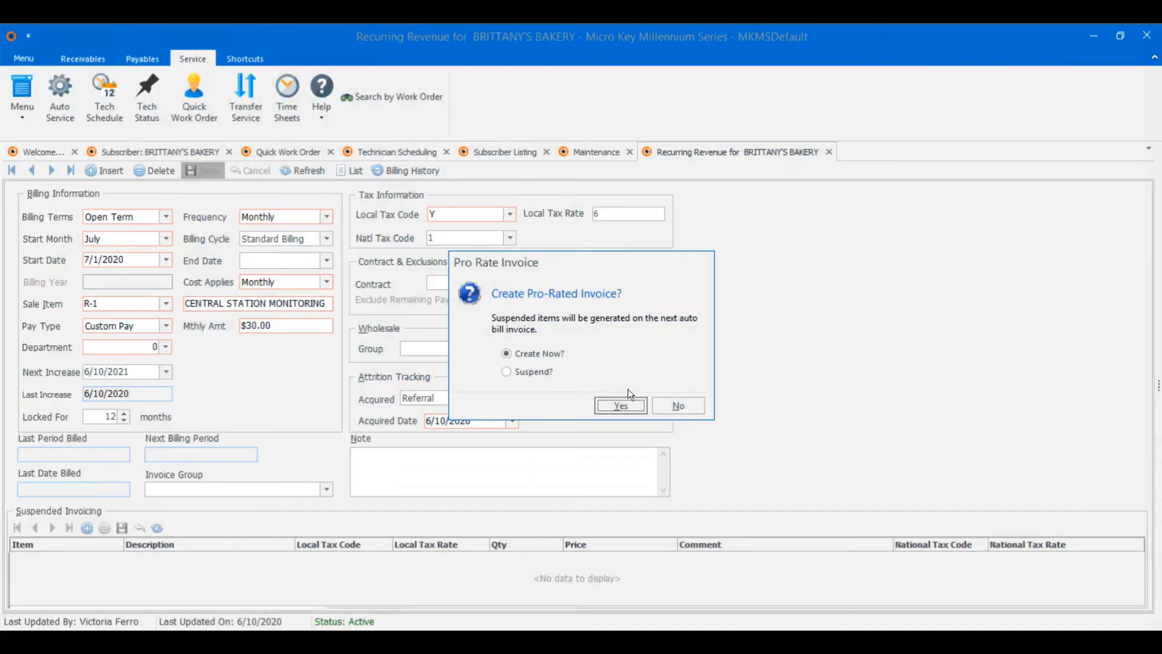
# Create the pro-rated invoice now instead of suspending it for the next auto bill.
pyautogui.click(621, 405)
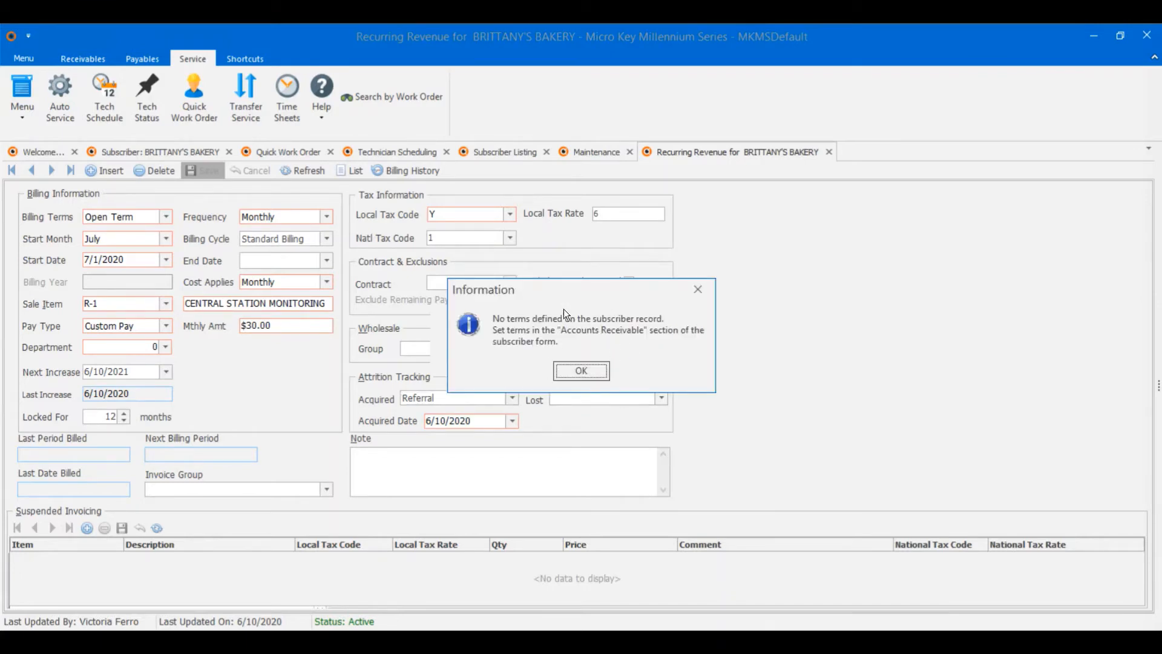
pyautogui.click(580, 371)
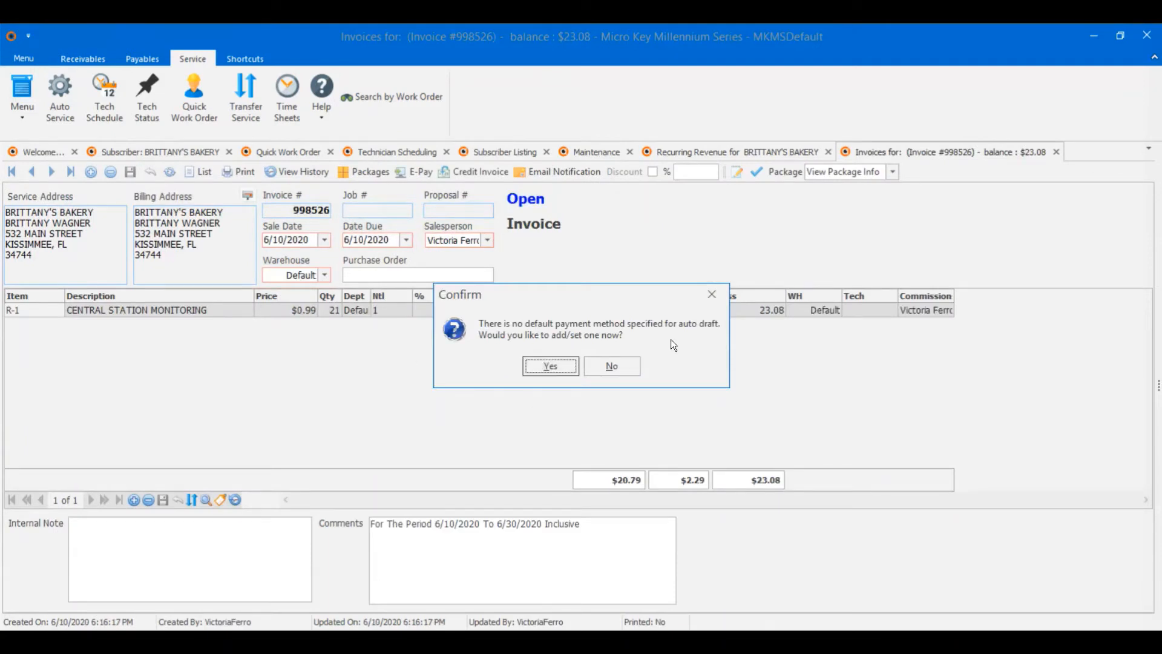
# View the subscriber's payment methods for auto draft without adding one, and close the invoice and recurring revenue records.
pyautogui.click(565, 369)
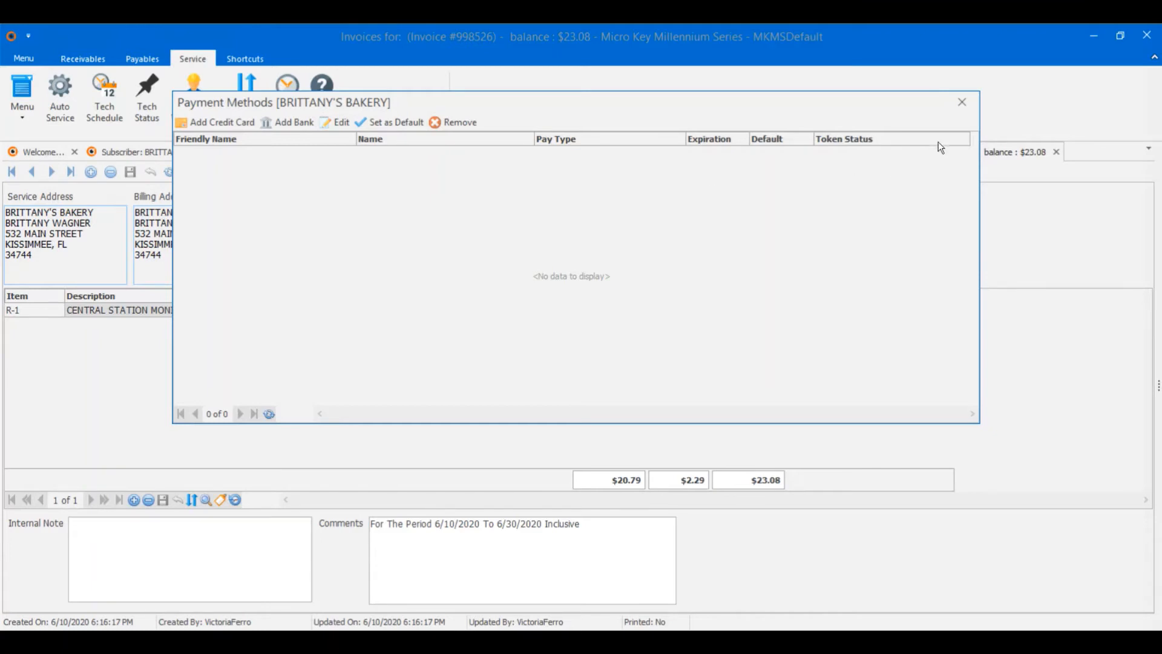
pyautogui.click(961, 102)
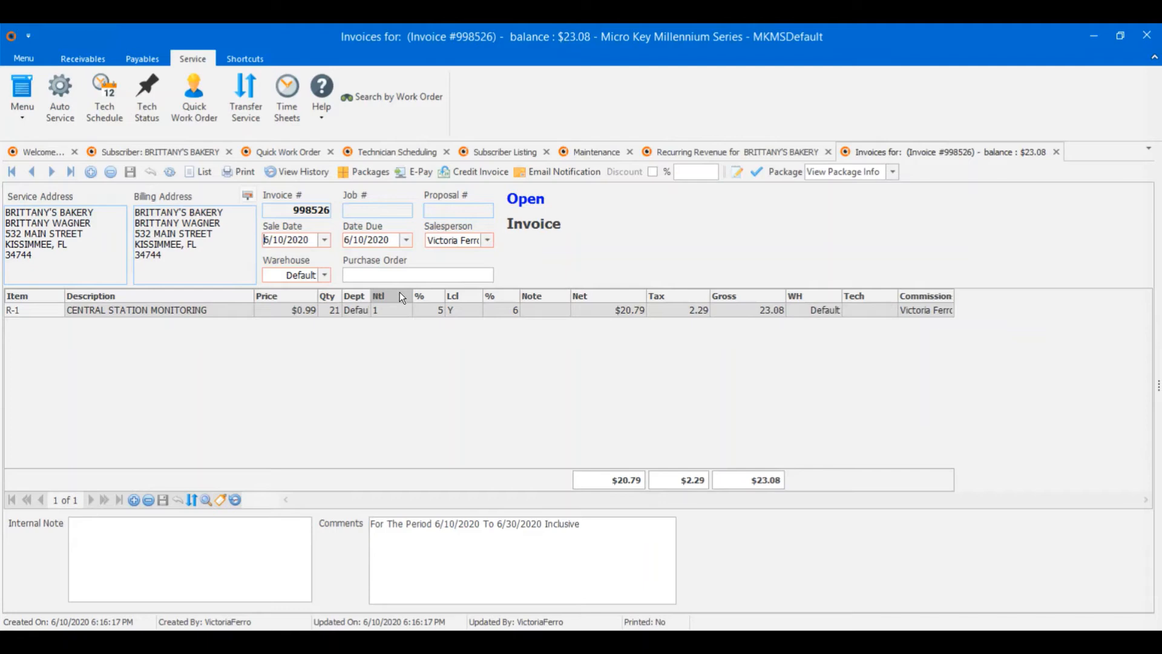
pyautogui.click(1056, 152)
pyautogui.click(828, 151)
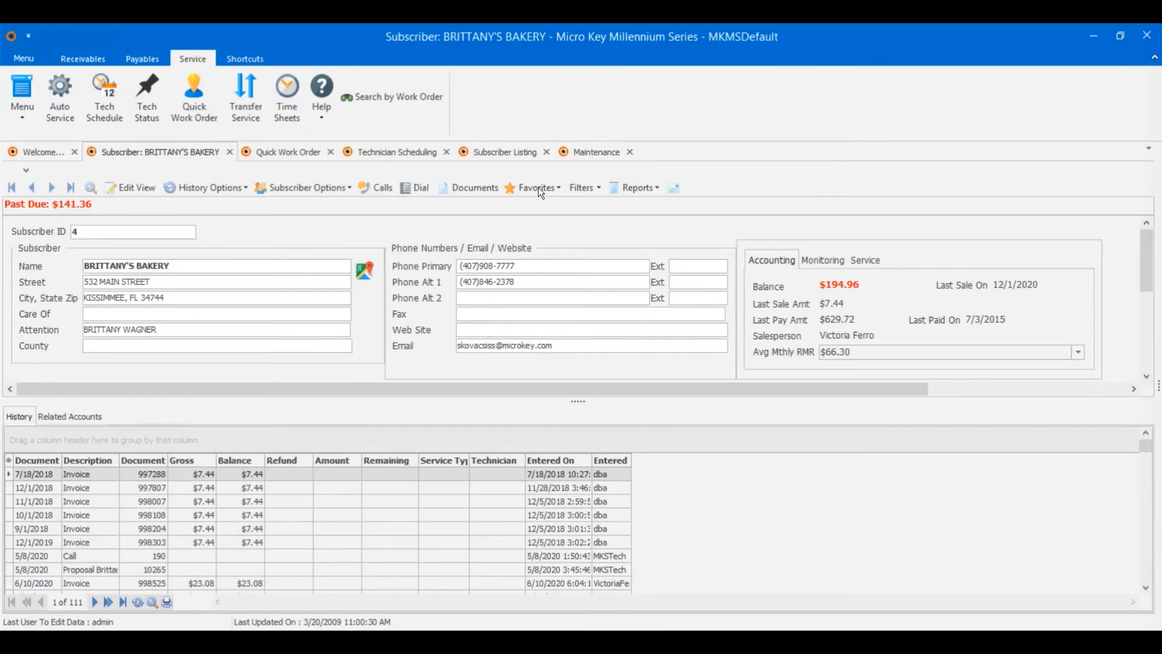
# Start a quick work order for Micro Key Solutions with CSID 8907, accepting the service request warning and closing the internal service notes.
pyautogui.click(267, 151)
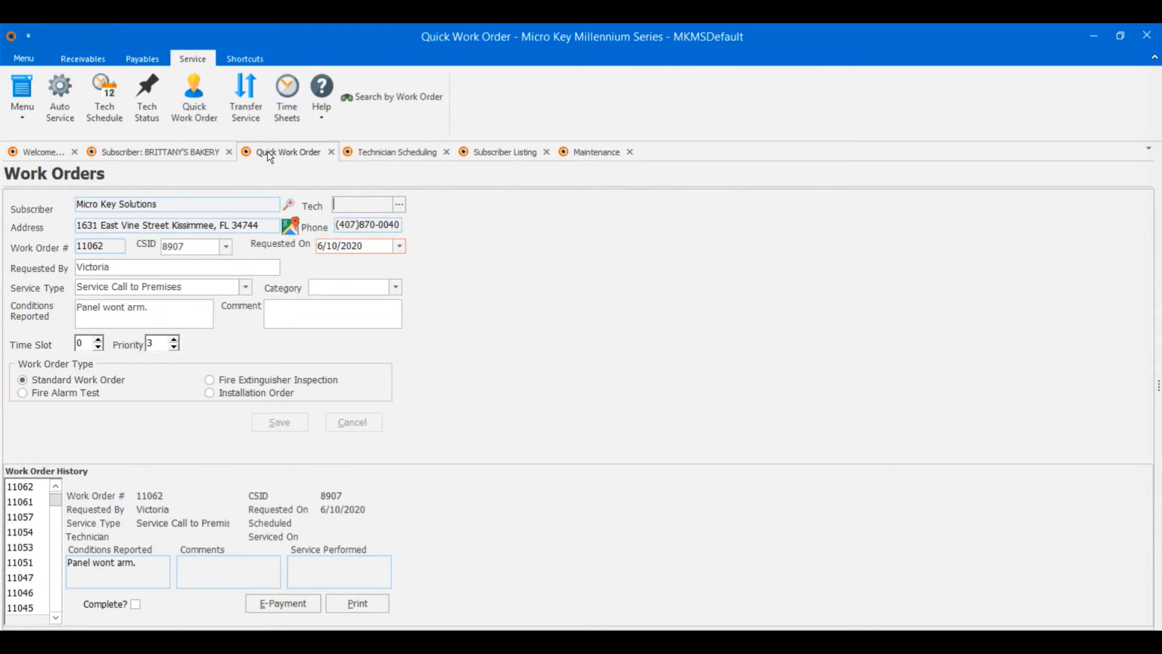
pyautogui.click(289, 205)
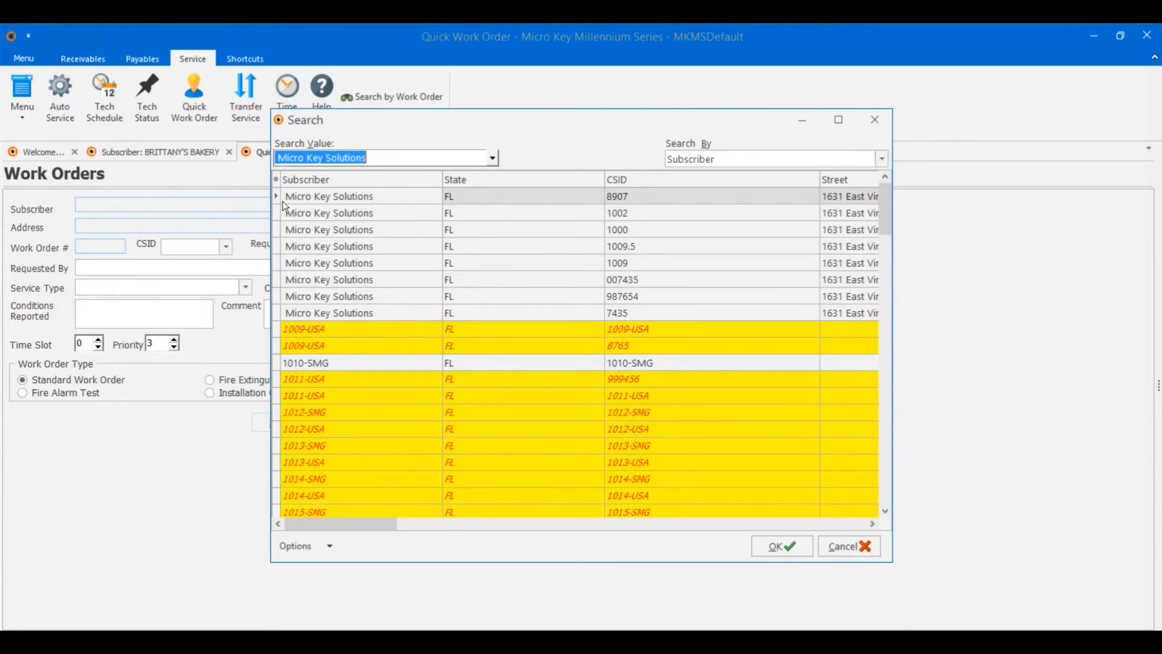
pyautogui.doubleClick(327, 195)
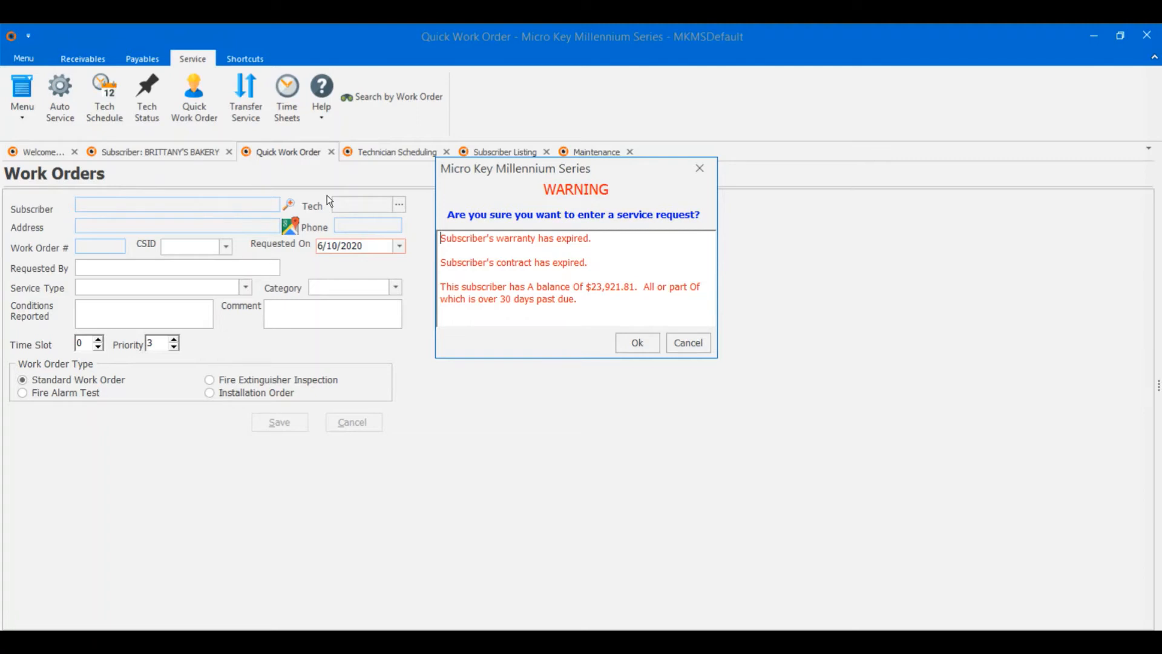
pyautogui.click(634, 344)
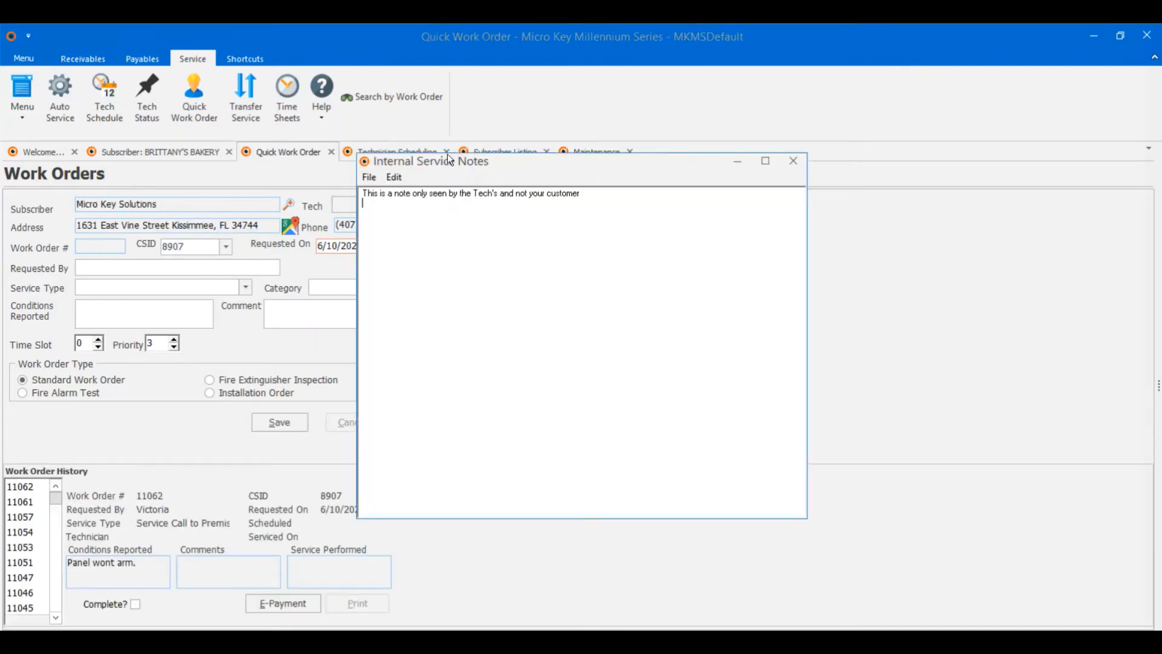
pyautogui.moveTo(444, 164); pyautogui.dragTo(445, 188)
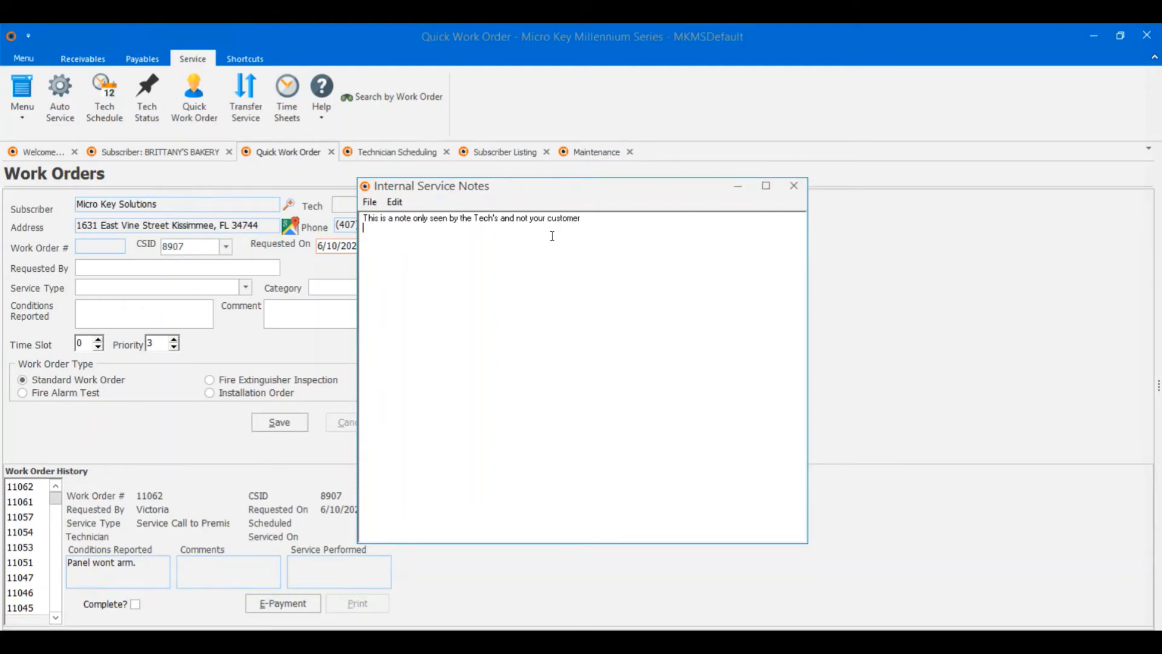
pyautogui.click(794, 187)
# Enter the requester's name, service type Service Call Paid and reported condition "Cant arm panel." in the work order.
pyautogui.click(190, 268)
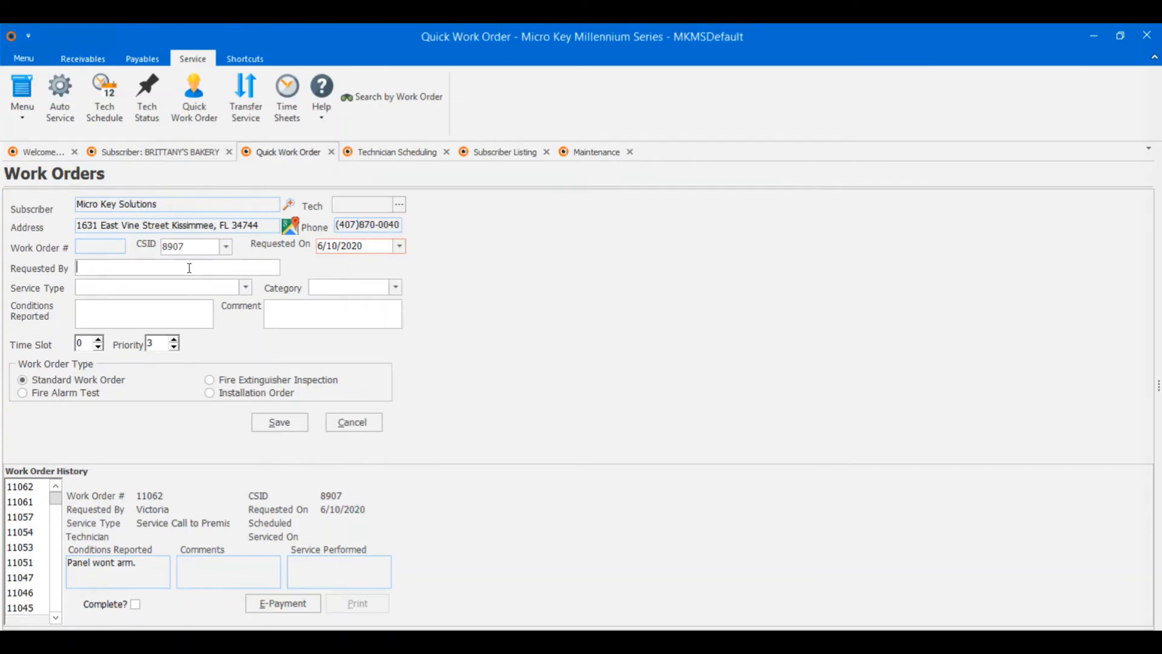
pyautogui.write('Victoria')
pyautogui.press('Tab')
pyautogui.write('S')
pyautogui.press('Tab')
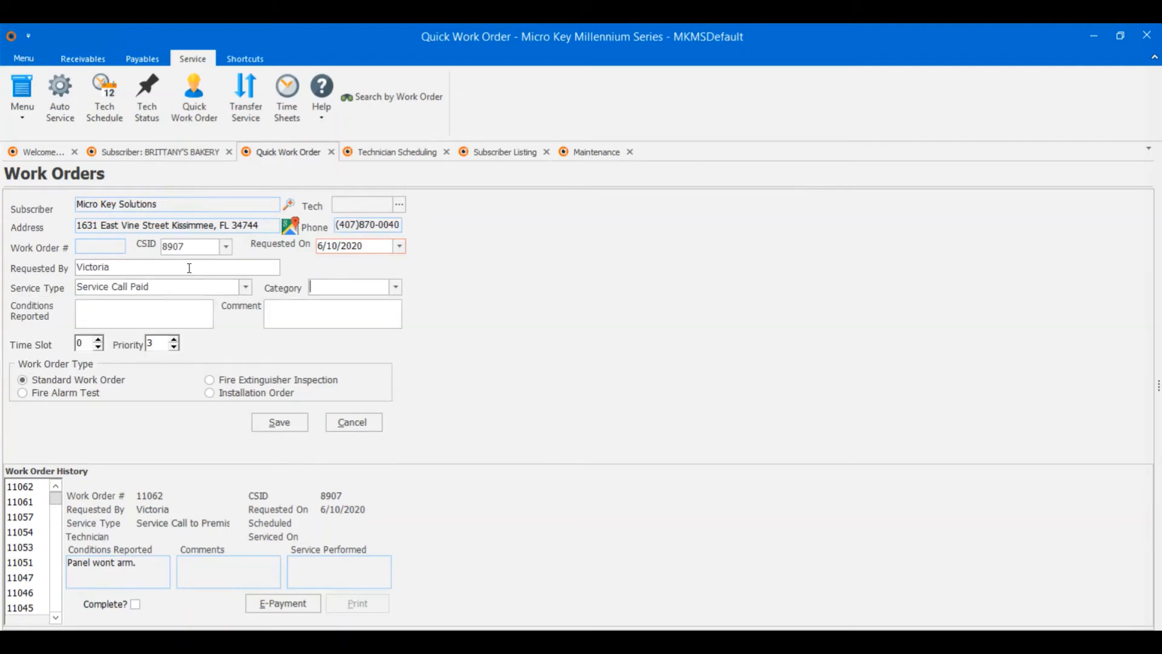
pyautogui.press('Tab')
pyautogui.write('Cant arm panel.')
# Examine the details of the subscriber's earlier work orders in the work order history.
pyautogui.click(28, 486)
pyautogui.click(24, 503)
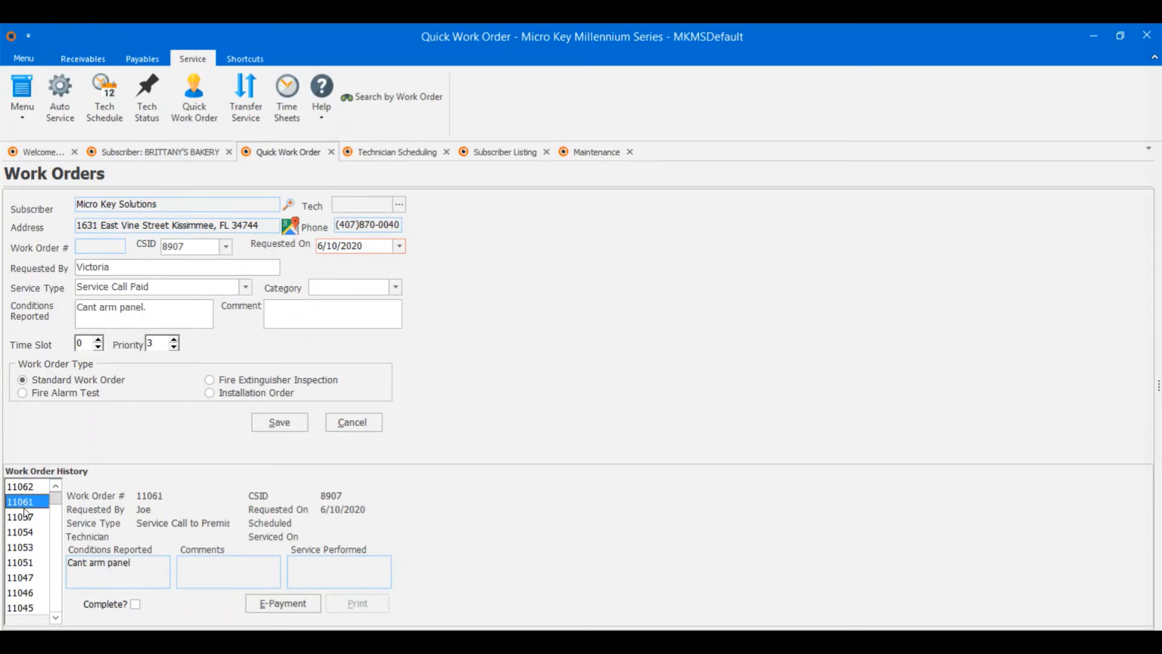
pyautogui.click(24, 517)
pyautogui.click(25, 530)
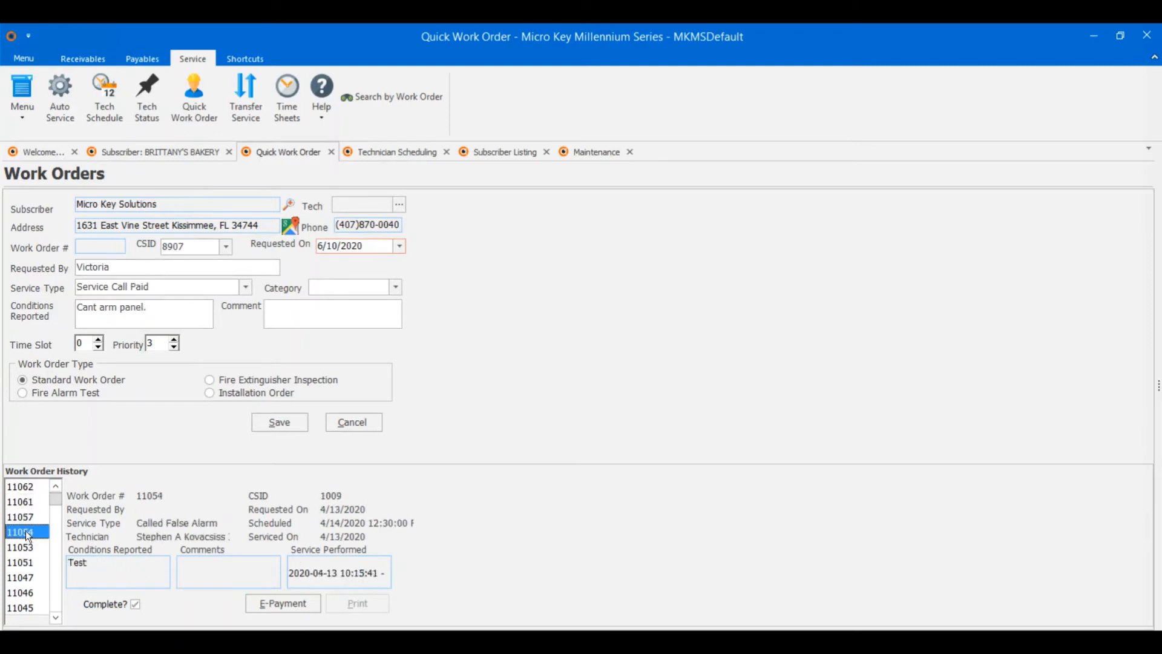
pyautogui.click(23, 565)
pyautogui.click(27, 578)
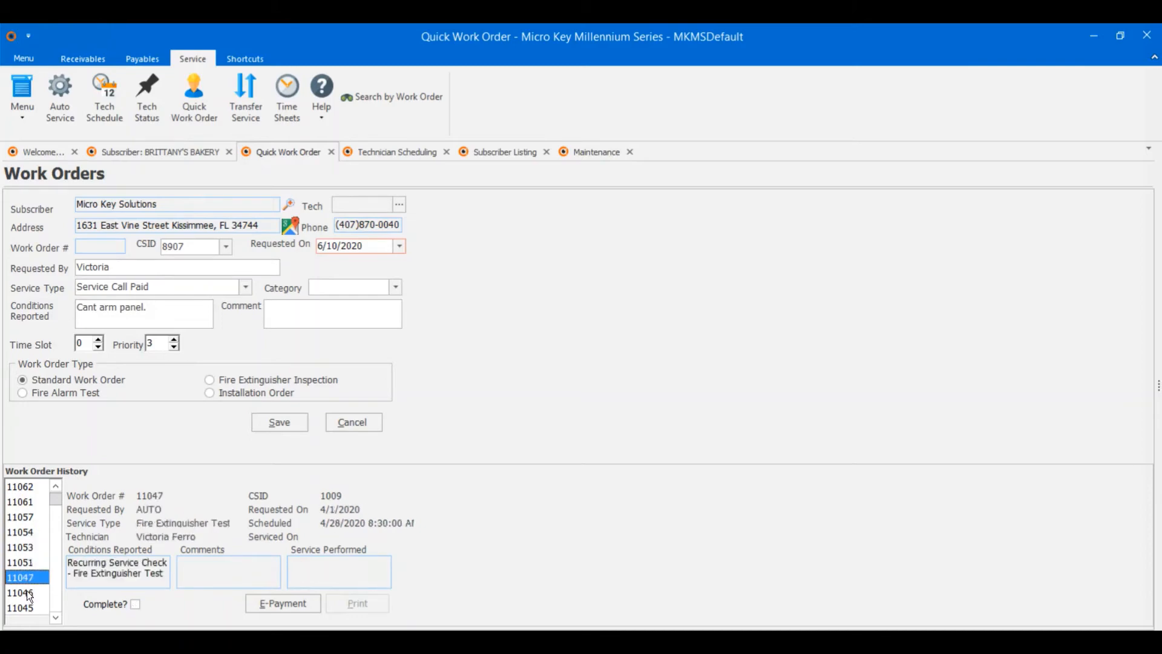
pyautogui.click(26, 591)
pyautogui.click(28, 607)
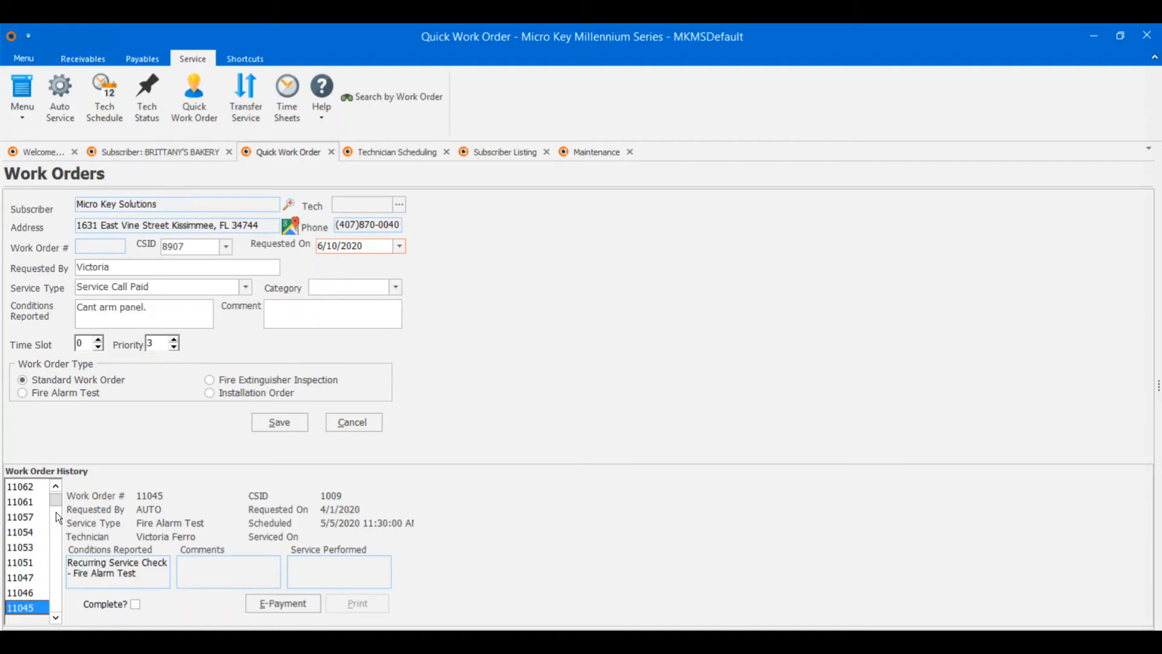
pyautogui.click(22, 501)
pyautogui.click(23, 486)
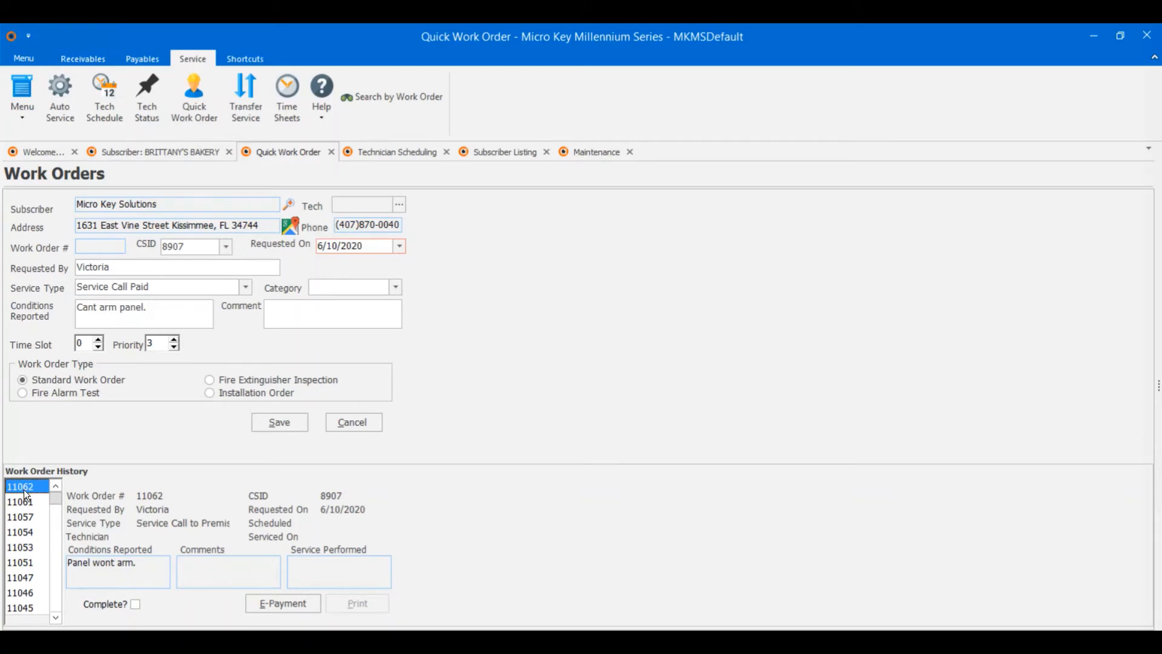
pyautogui.press('Down')
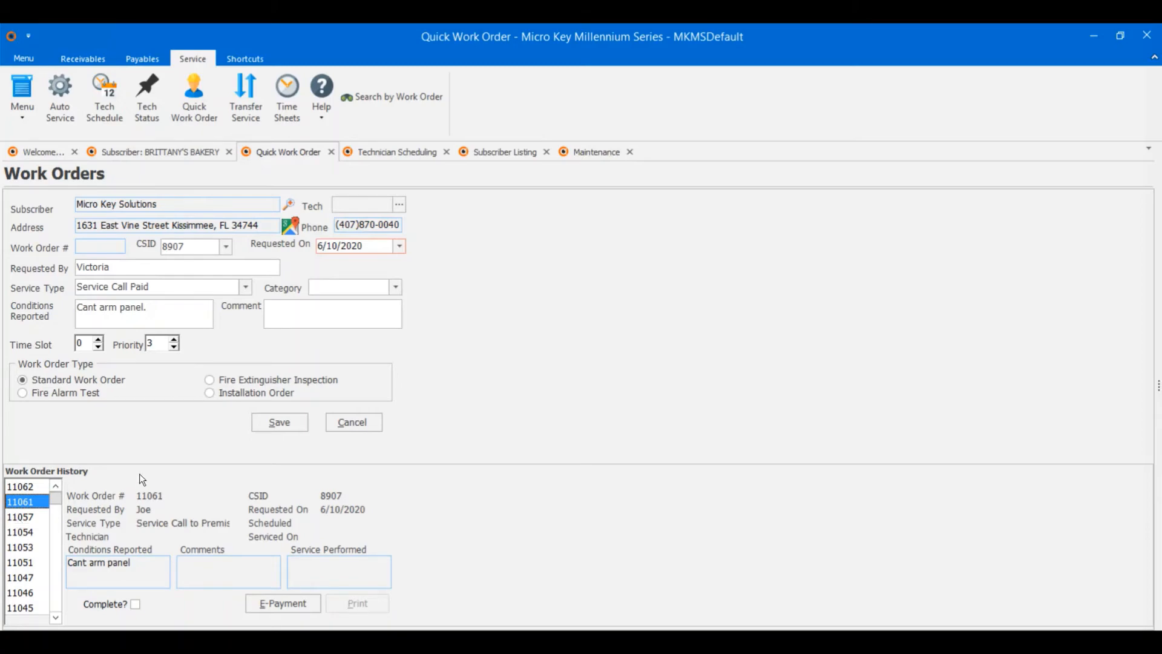
# Save the new work order and switch to the technician schedule.
pyautogui.click(273, 427)
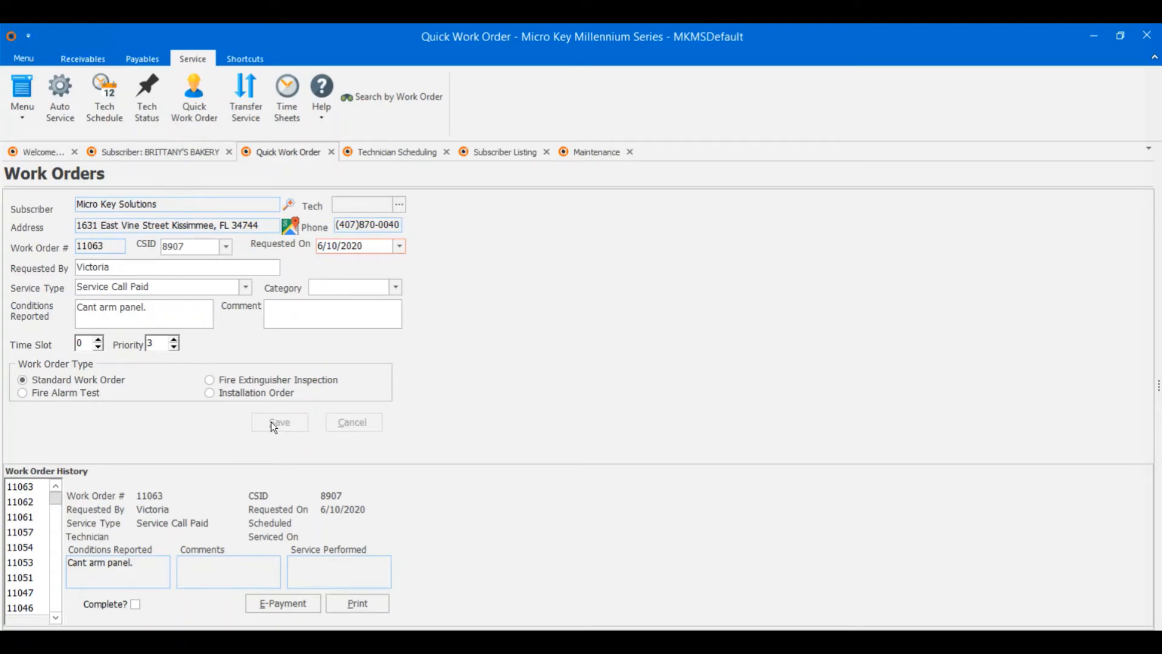
pyautogui.click(357, 153)
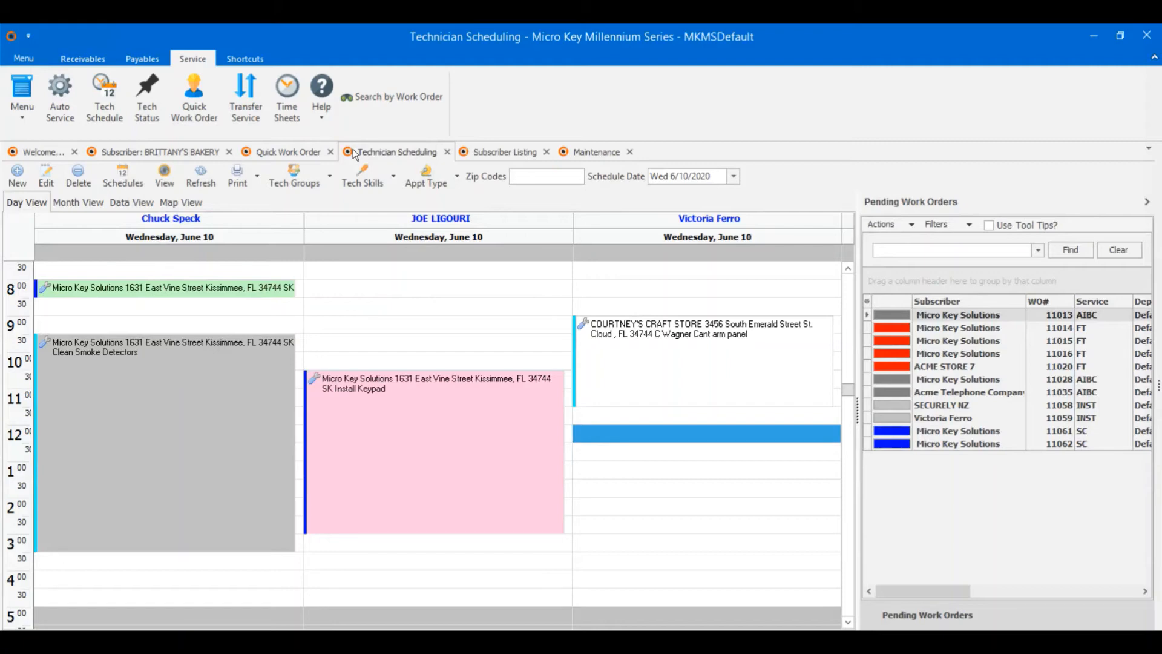
# Create a work order appointment at 1:00 PM on 6/10/2020 for the third technician and assign the newly created Micro Key Solutions work order.
pyautogui.doubleClick(636, 468)
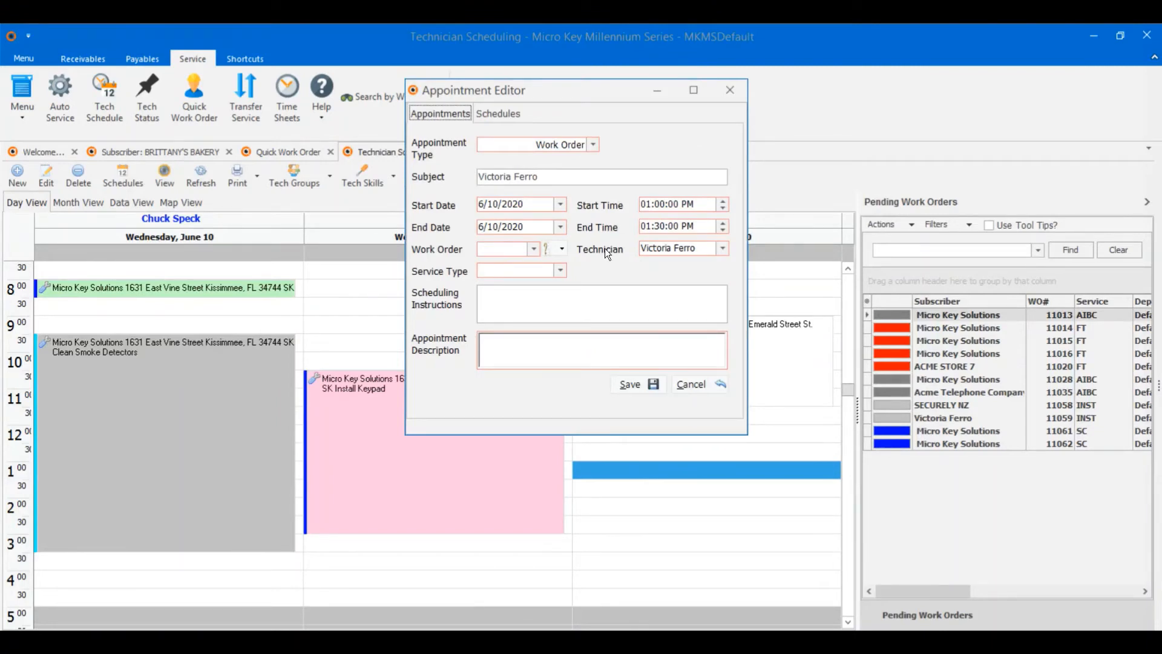
pyautogui.click(533, 248)
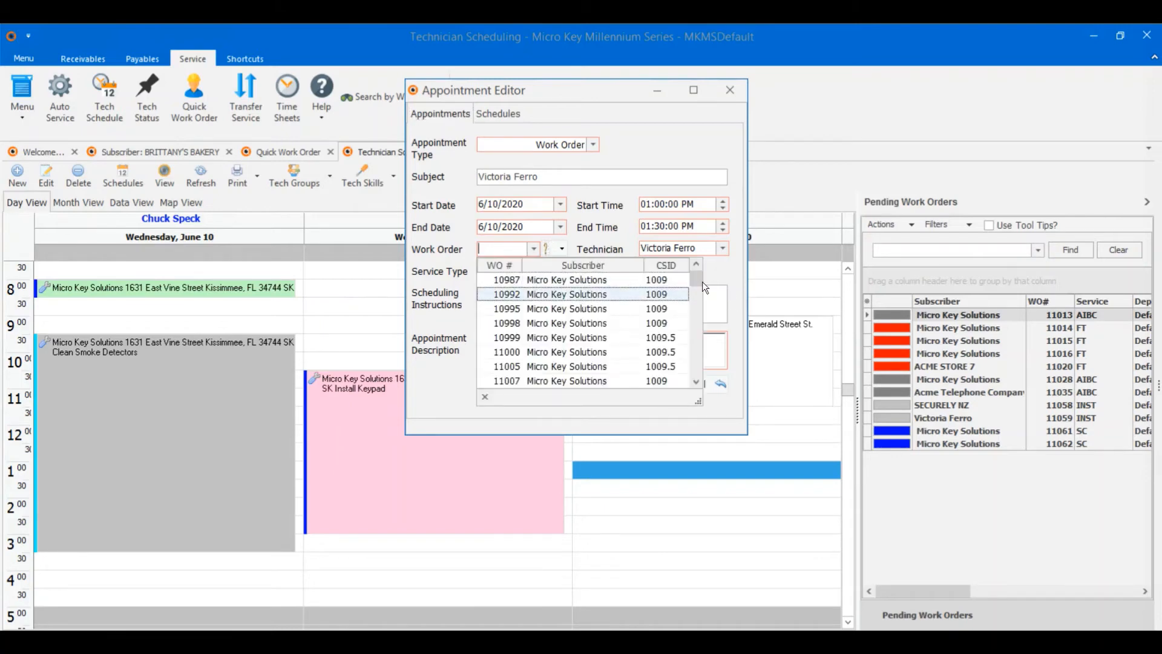
pyautogui.moveTo(700, 282); pyautogui.dragTo(702, 385)
pyautogui.click(547, 383)
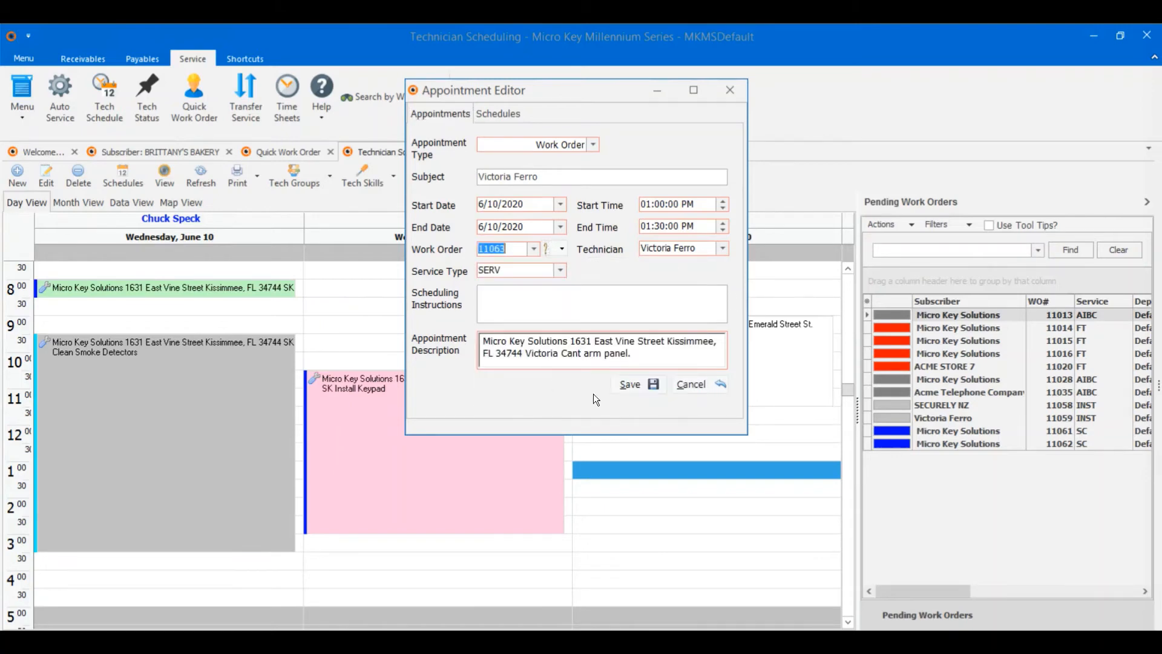
# Enter "Special instructions." as the appointment's scheduling instructions and save the appointment.
pyautogui.click(580, 298)
pyautogui.write('Special insu')
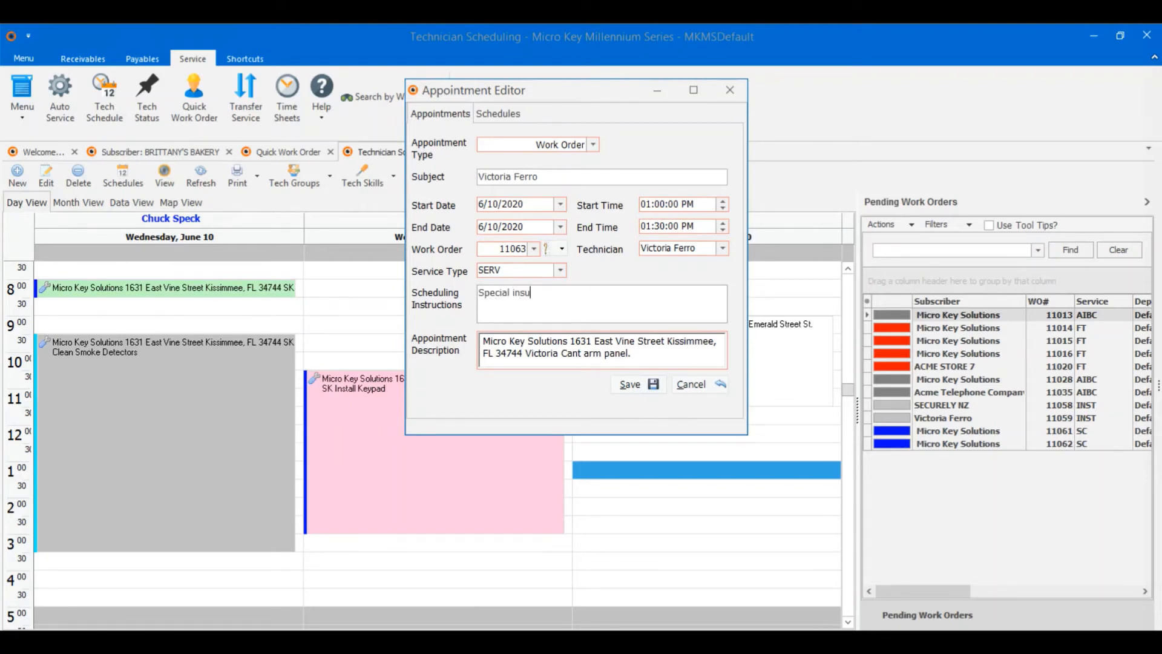
pyautogui.press('BackSpace')
pyautogui.press('BackSpace')
pyautogui.write('structions.')
pyautogui.click(645, 387)
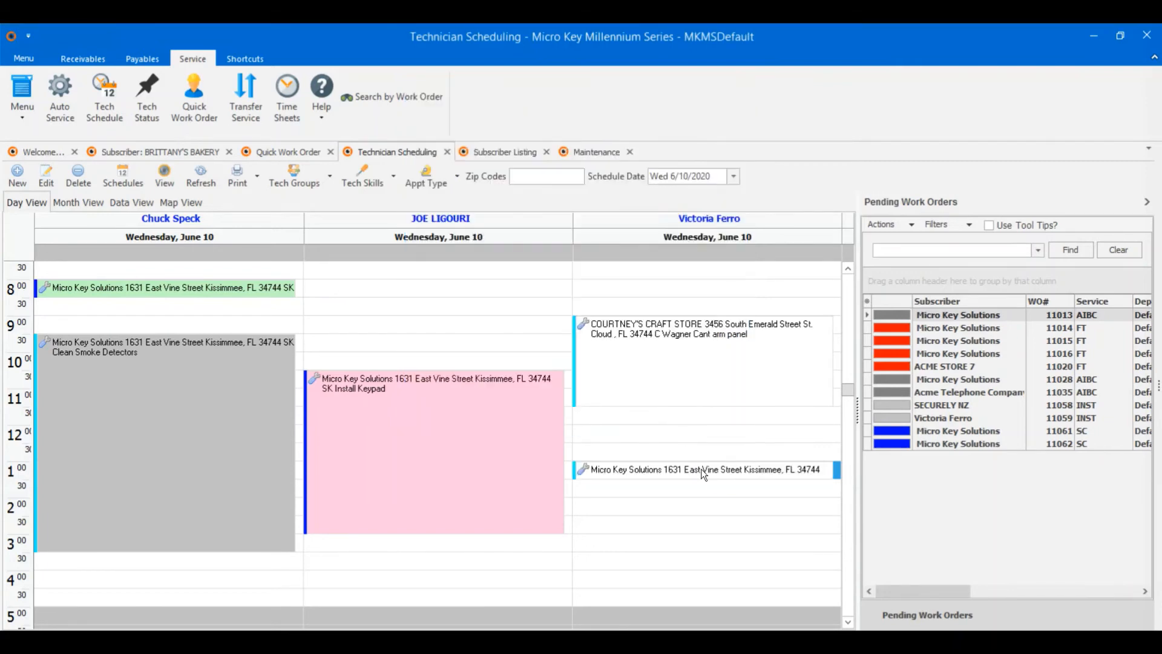
# Extend the new 1:00 PM appointment to end at 3:30 PM and check its details in the appointment editor.
pyautogui.click(703, 475)
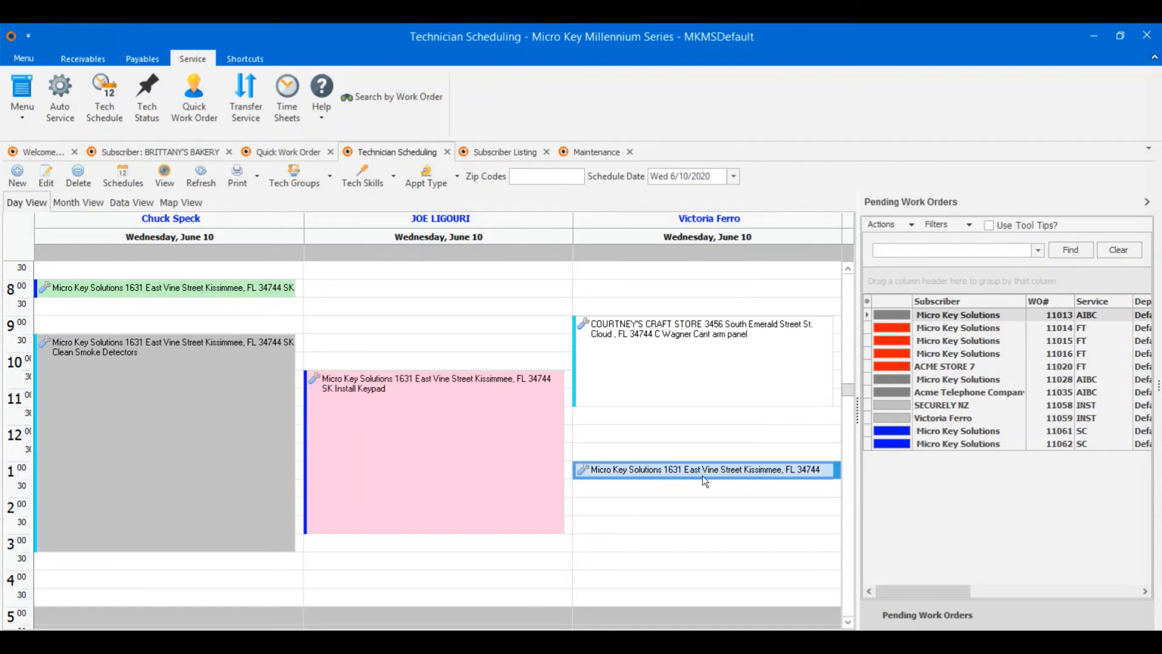
pyautogui.moveTo(702, 478); pyautogui.dragTo(697, 550)
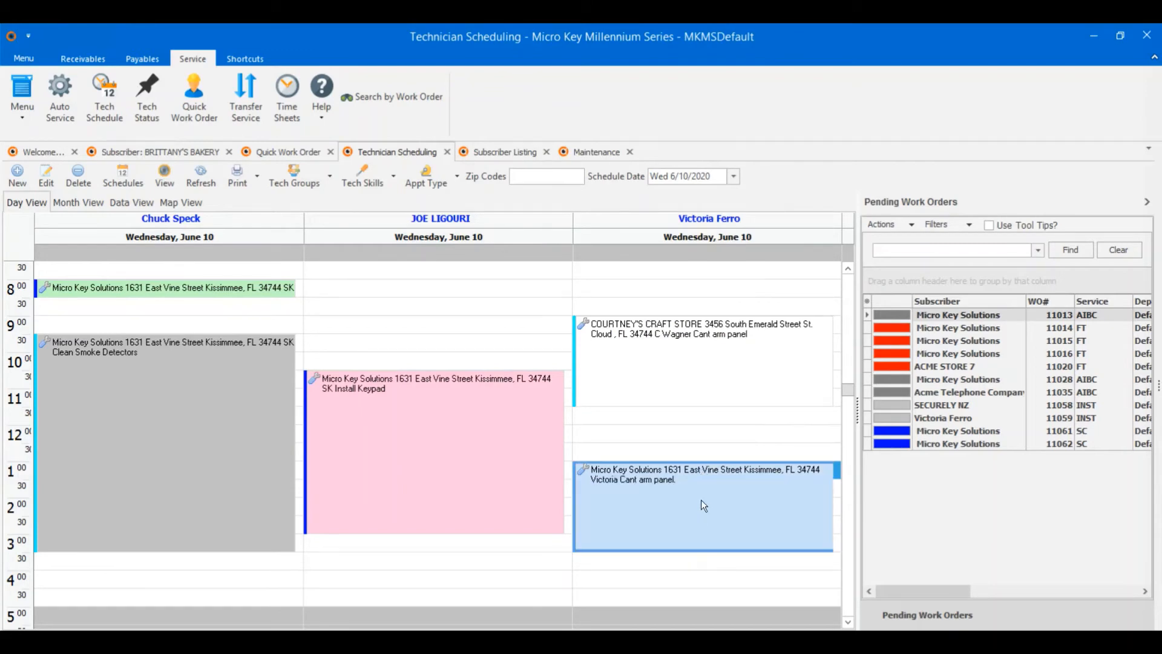
pyautogui.doubleClick(701, 499)
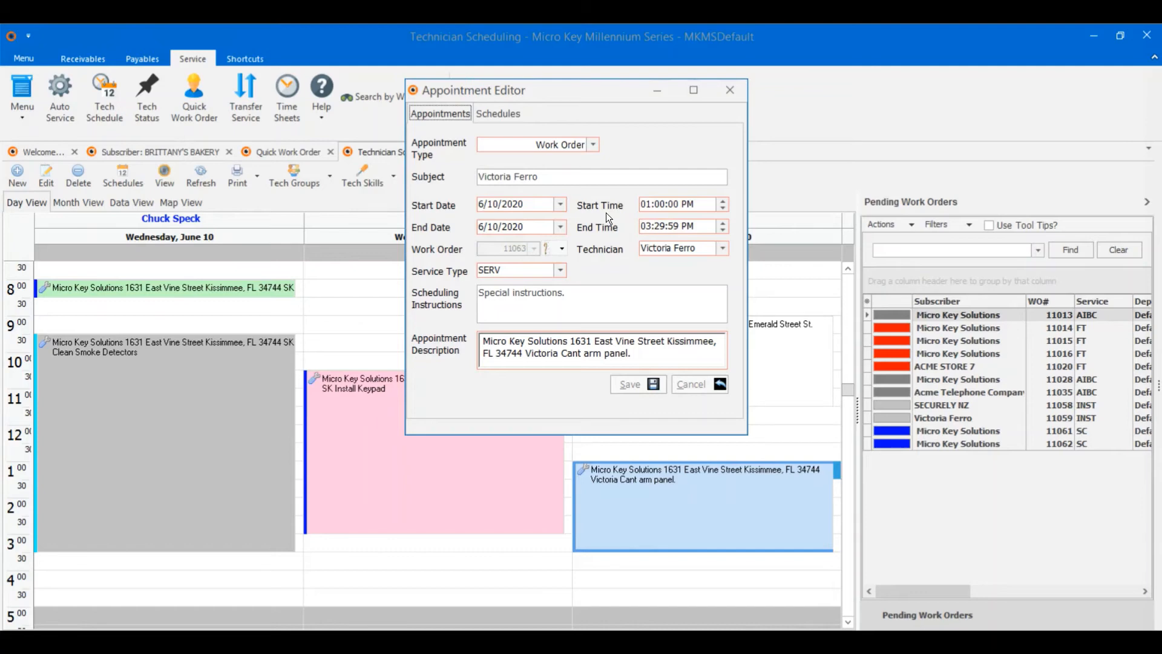
pyautogui.click(732, 96)
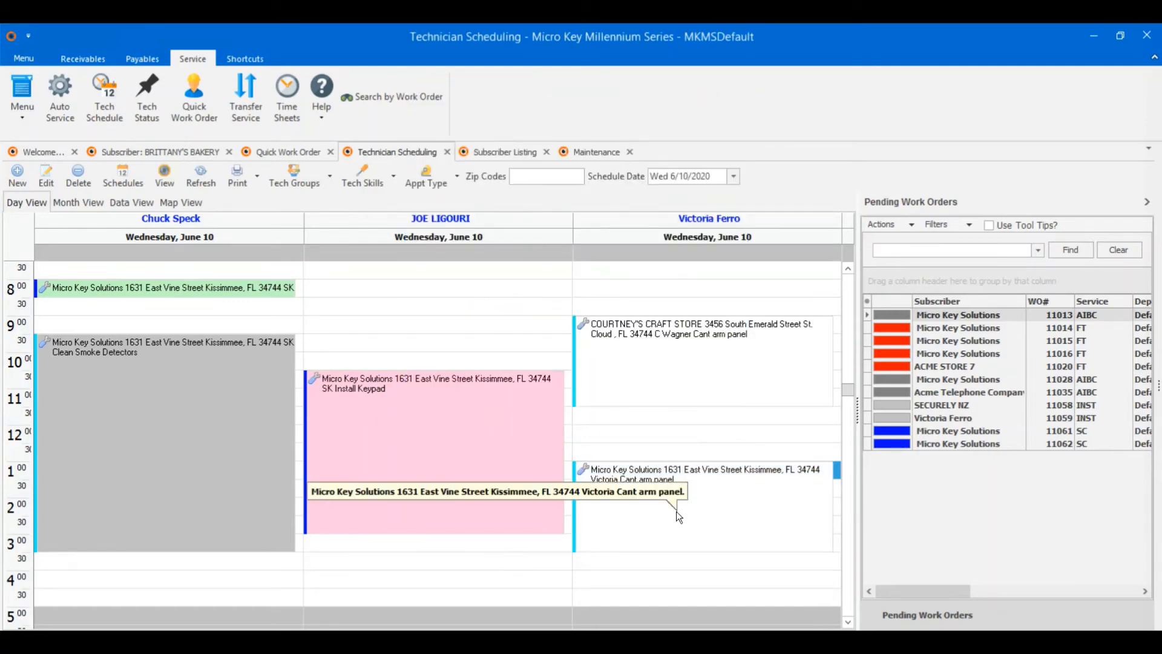
# Open the work order linked to the 1:00 PM appointment for review and switch to the open Maintenance schedule record.
pyautogui.rightClick(714, 504)
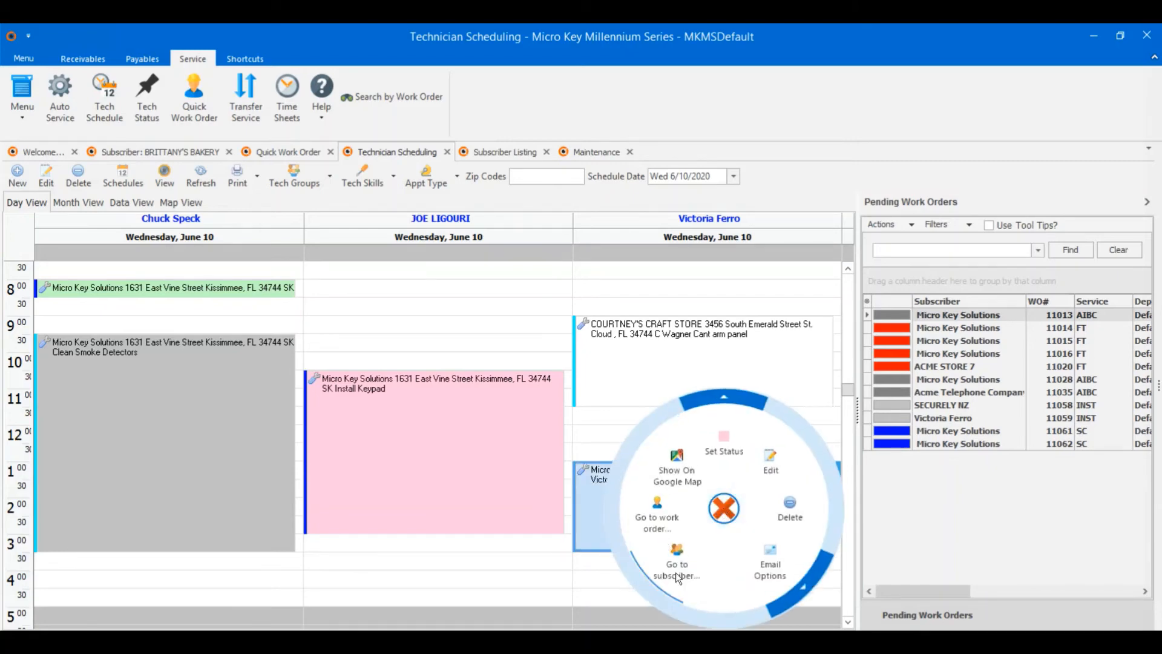
pyautogui.click(658, 514)
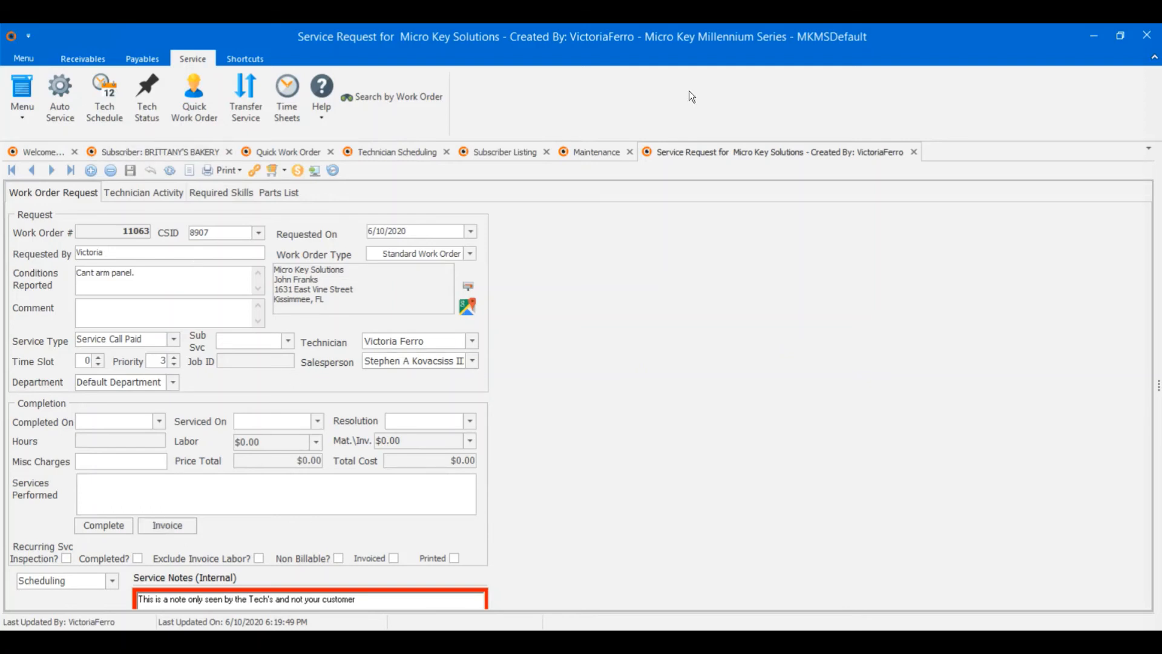
pyautogui.click(591, 155)
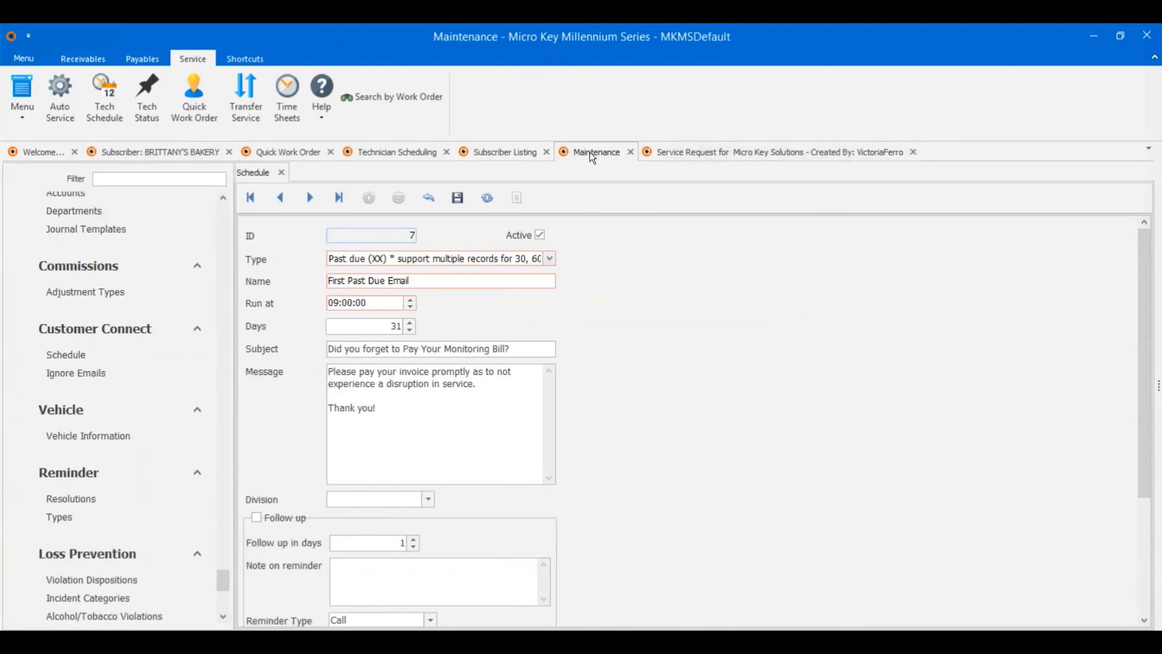